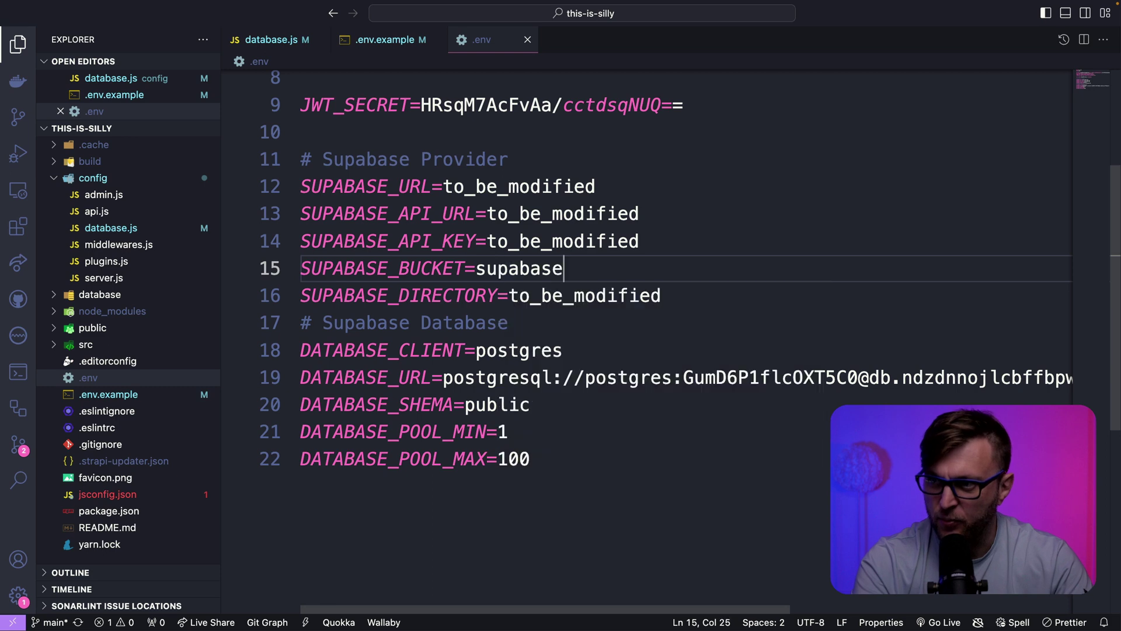
Set SUPABASE_DIRECTORY to files and paste the Supabase Project URL into SUPABASE_API_URL
drag(661, 294, 508, 295)
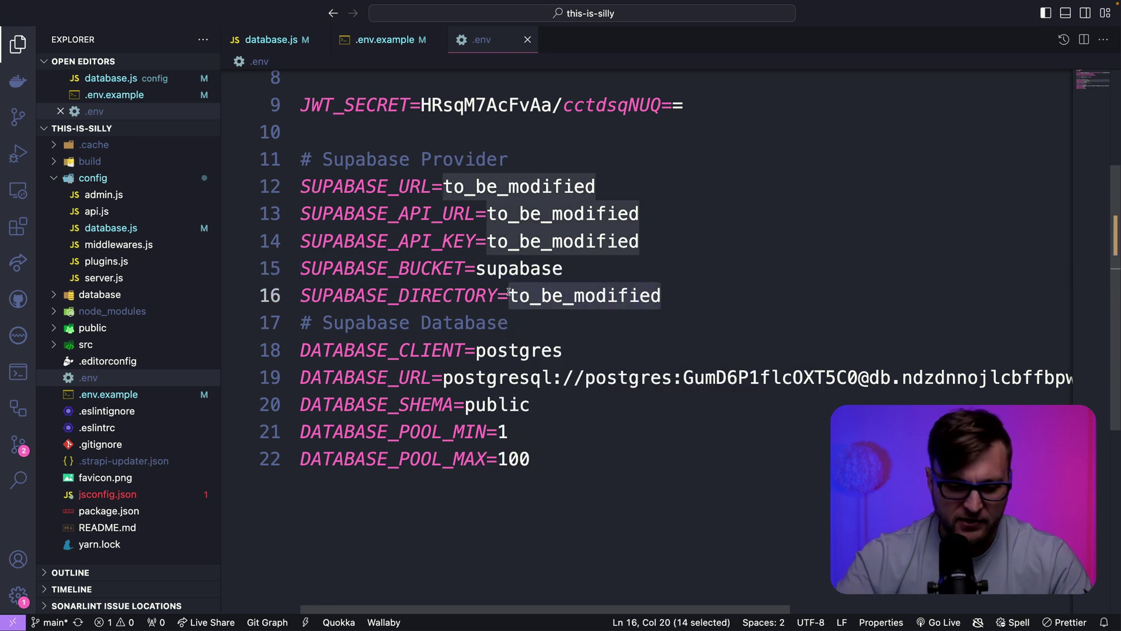
text(files)
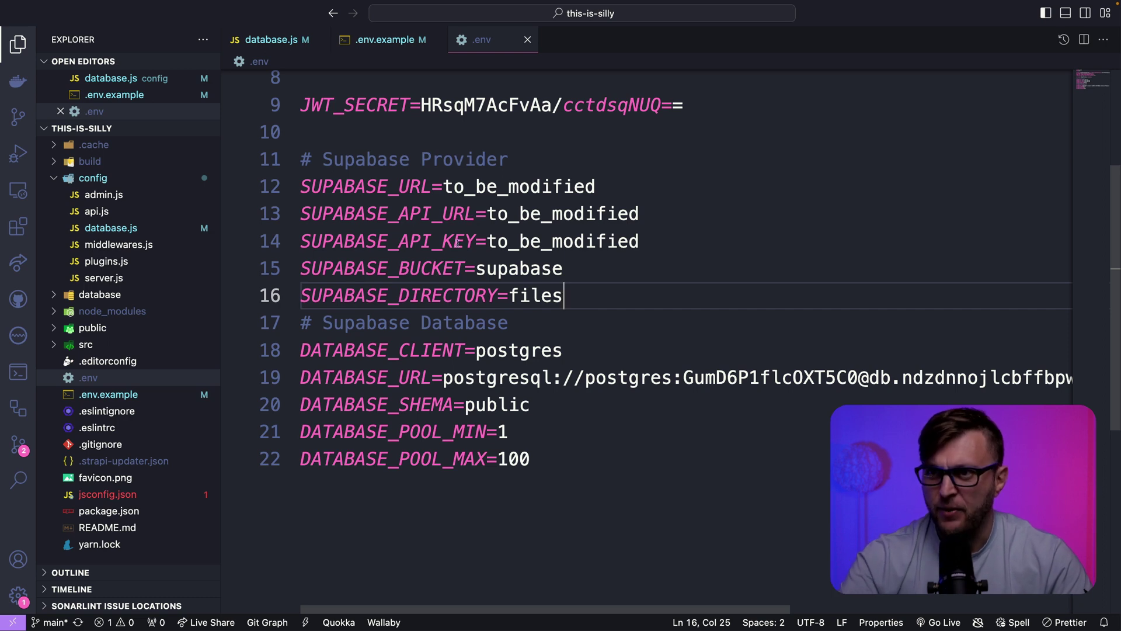
key(ctrl+Right)
click(80, 338)
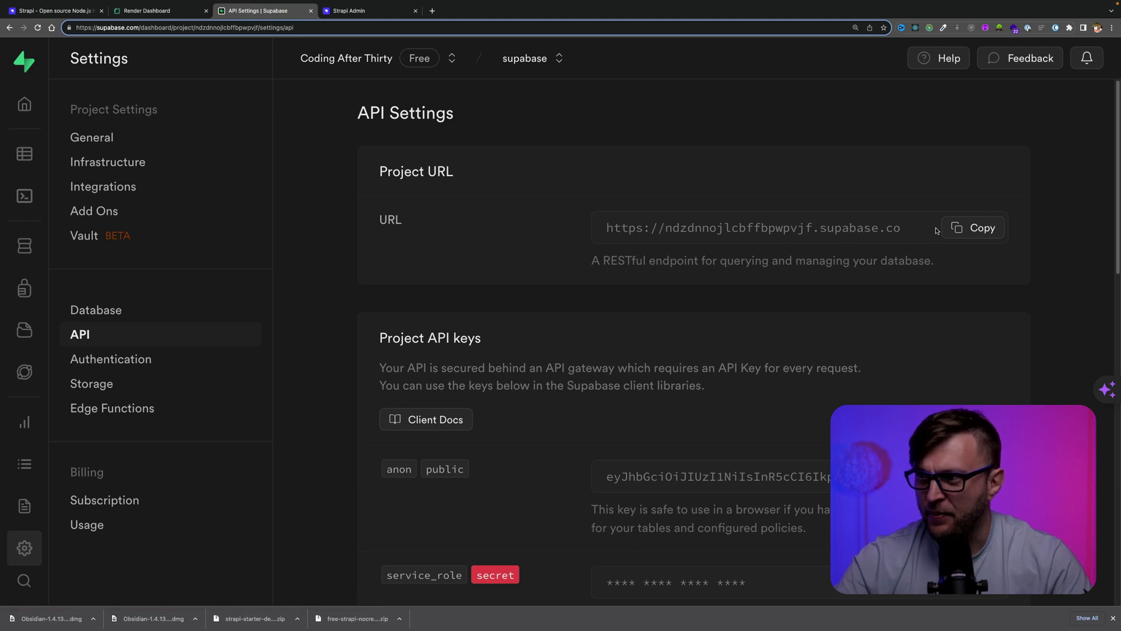
click(964, 231)
key(ctrl+Left)
drag(639, 213, 487, 206)
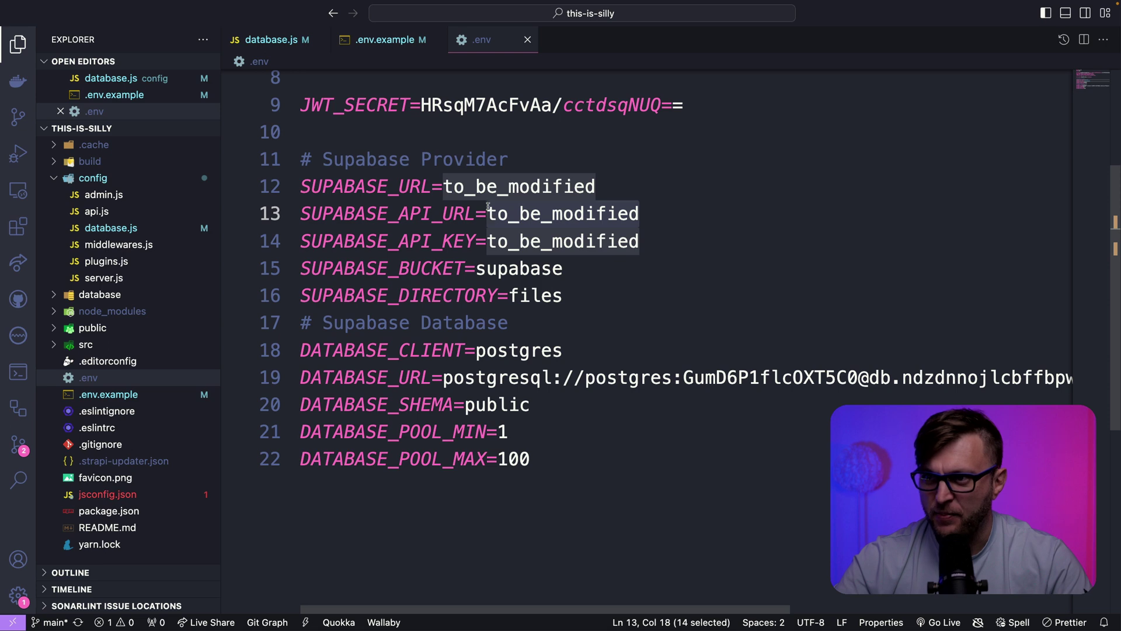
text(https://ndzdnnojlcbffbpwpvjf.supabase.co)
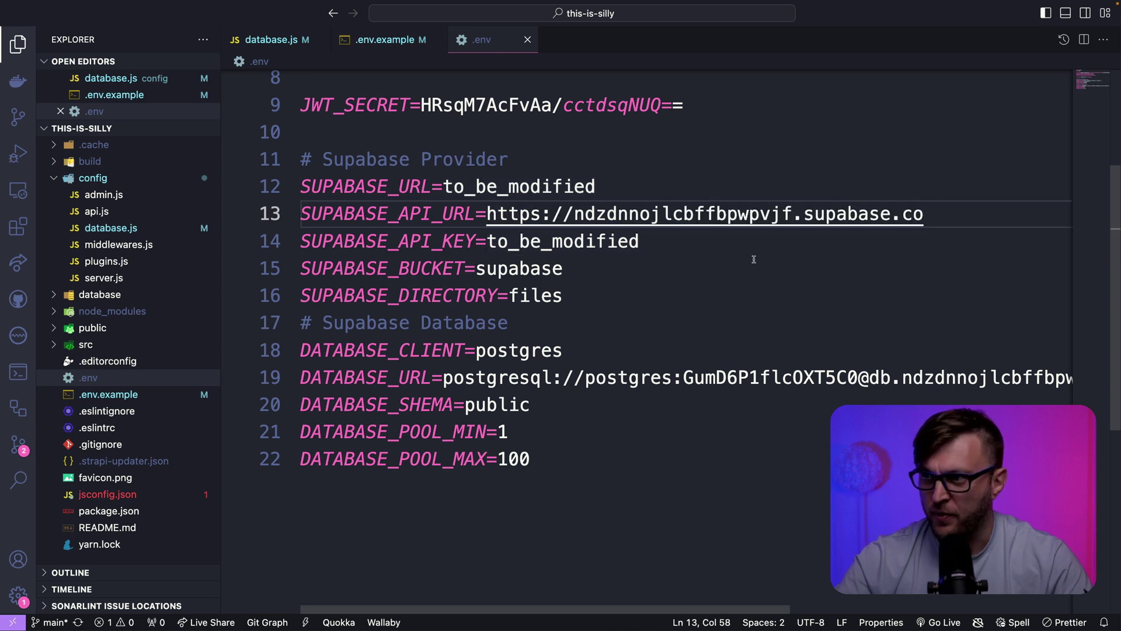
Copy the Project URL's host name into SUPABASE_URL
double_click(520, 269)
click(574, 215)
drag(573, 215, 921, 216)
key(super+c)
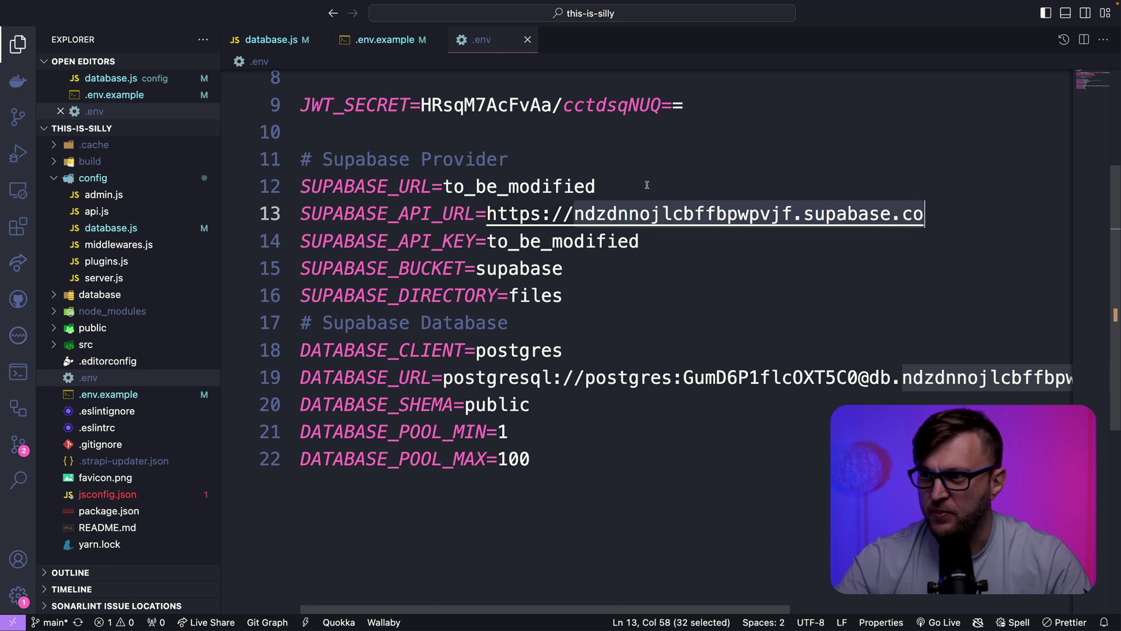
drag(647, 185, 439, 186)
key(super+v)
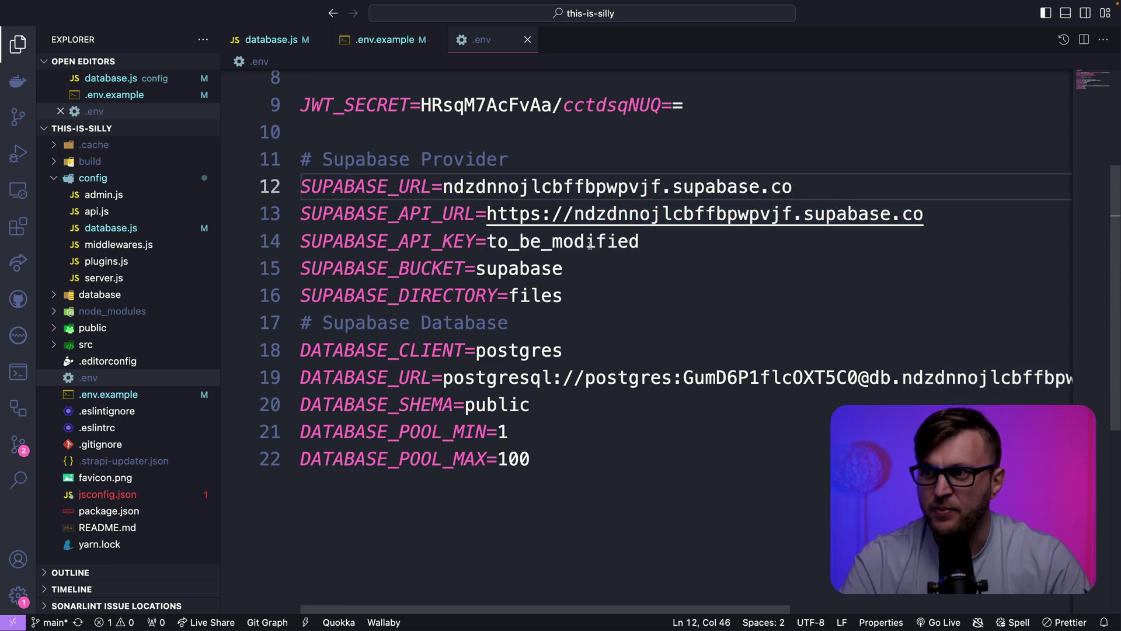
Copy the anon public API key from Supabase and select the SUPABASE_API_KEY placeholder
key(super+Tab)
scroll(635, 335, down, 2)
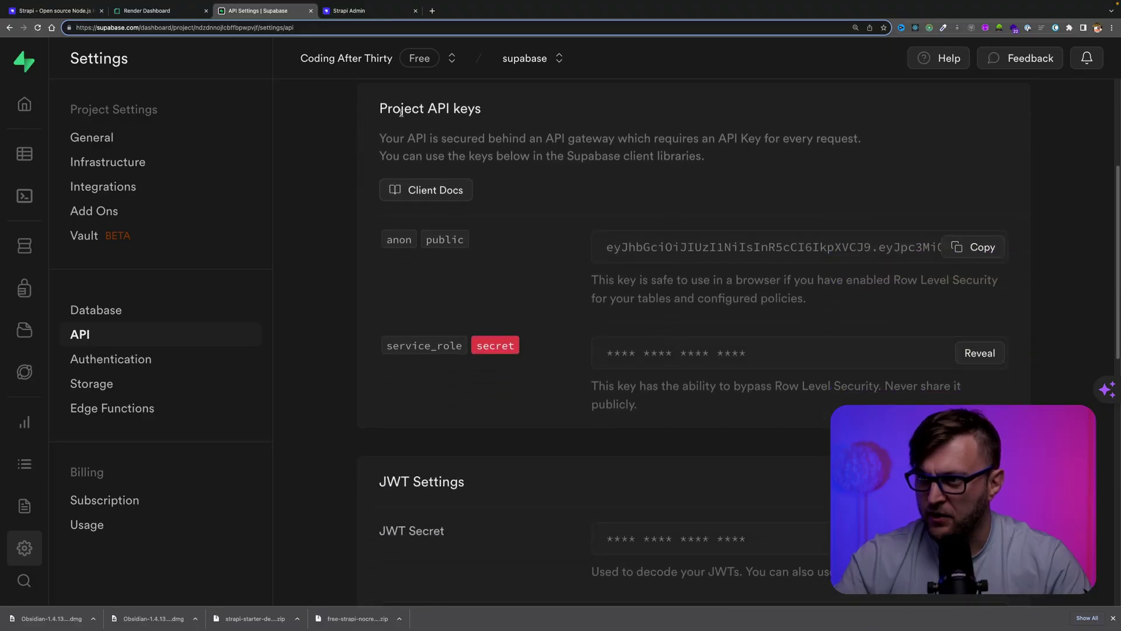
click(978, 250)
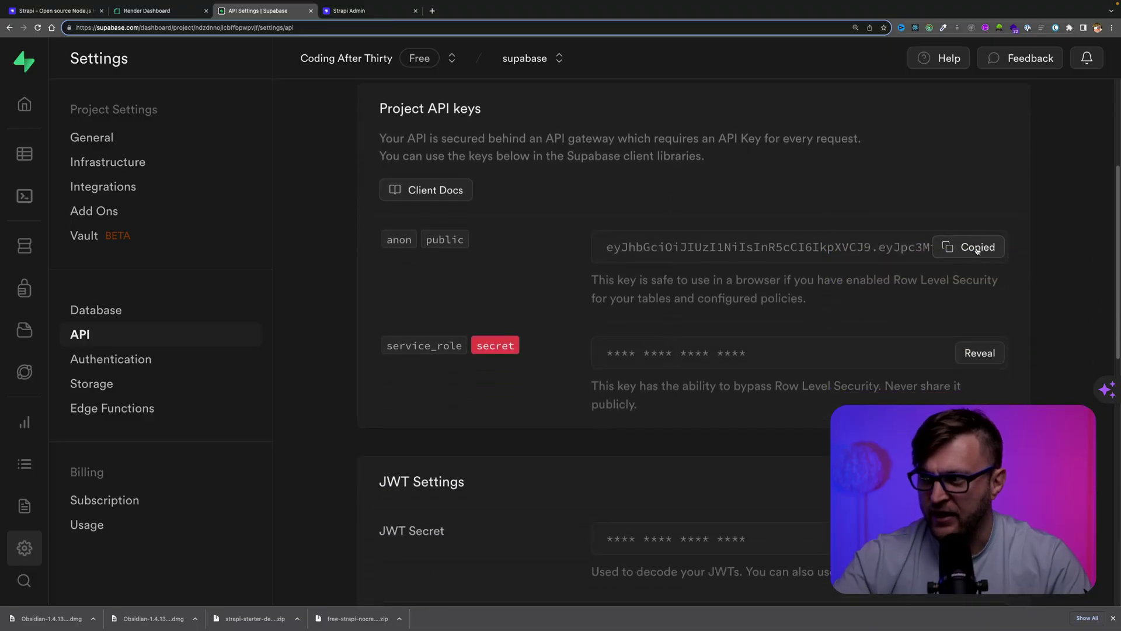
key(super+Tab)
double_click(507, 237)
key(super+Tab)
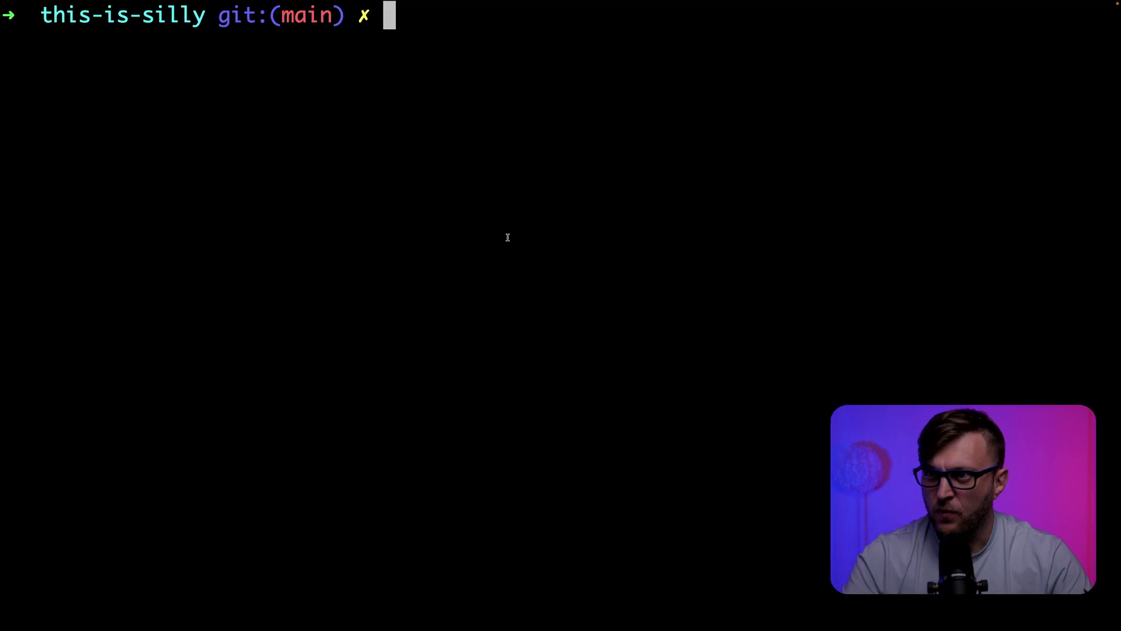
Run yarn develop in the project terminal to launch Strapi on the postgres database
text(yarn )
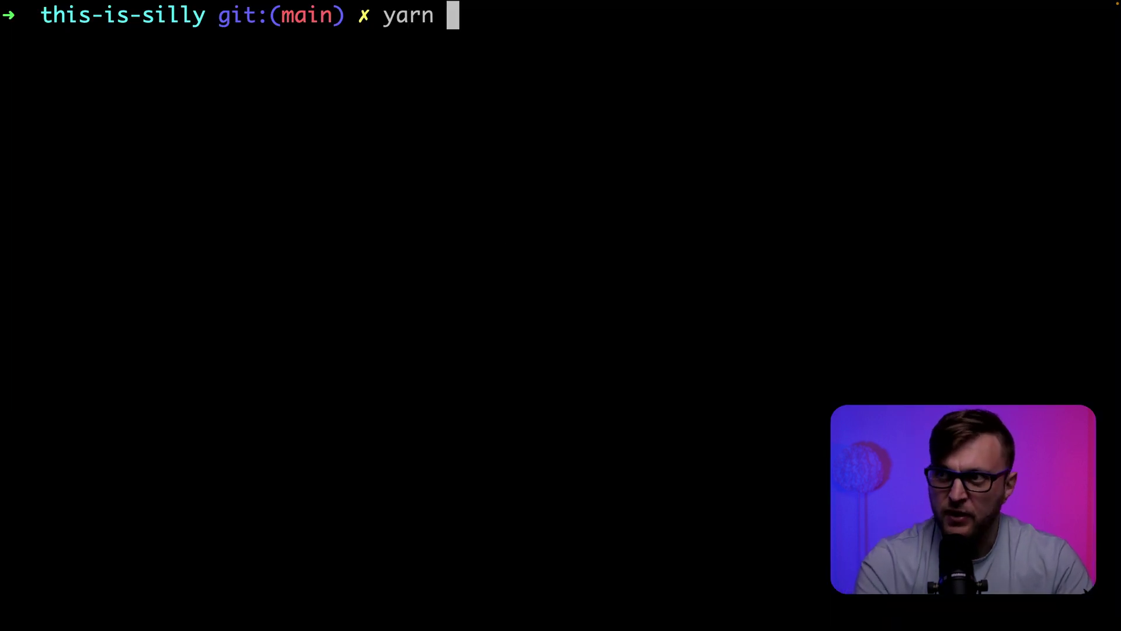
text(develop)
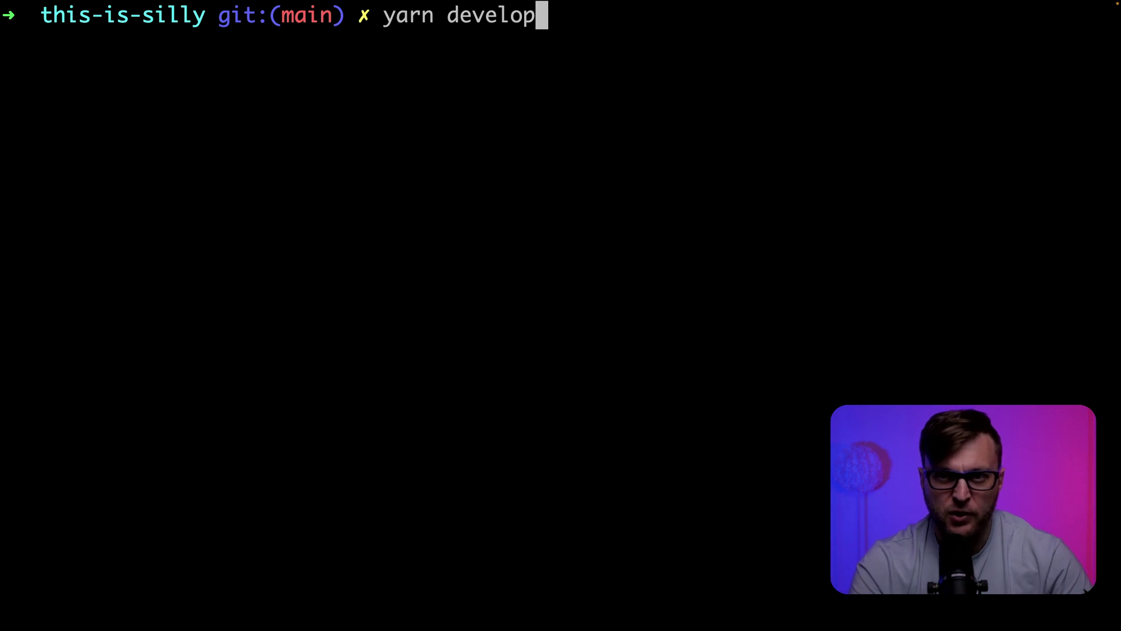
key(Return)
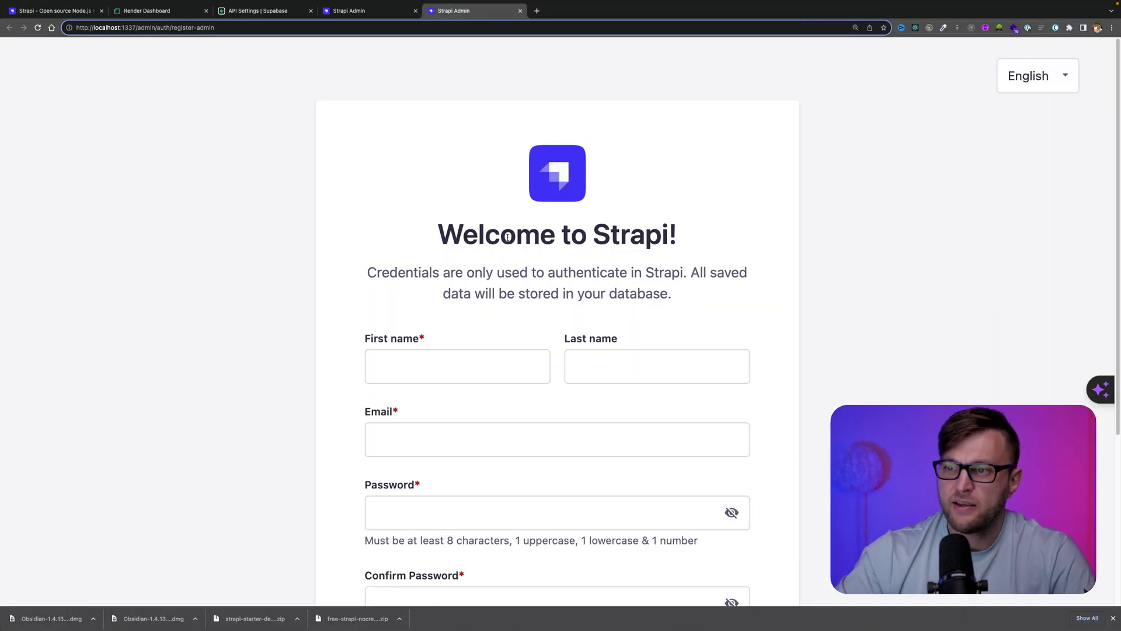
Fill in the admin's first name, last name, email and password, then submit with Let's start
scroll(675, 217, down, 5)
scroll(521, 237, up, 4)
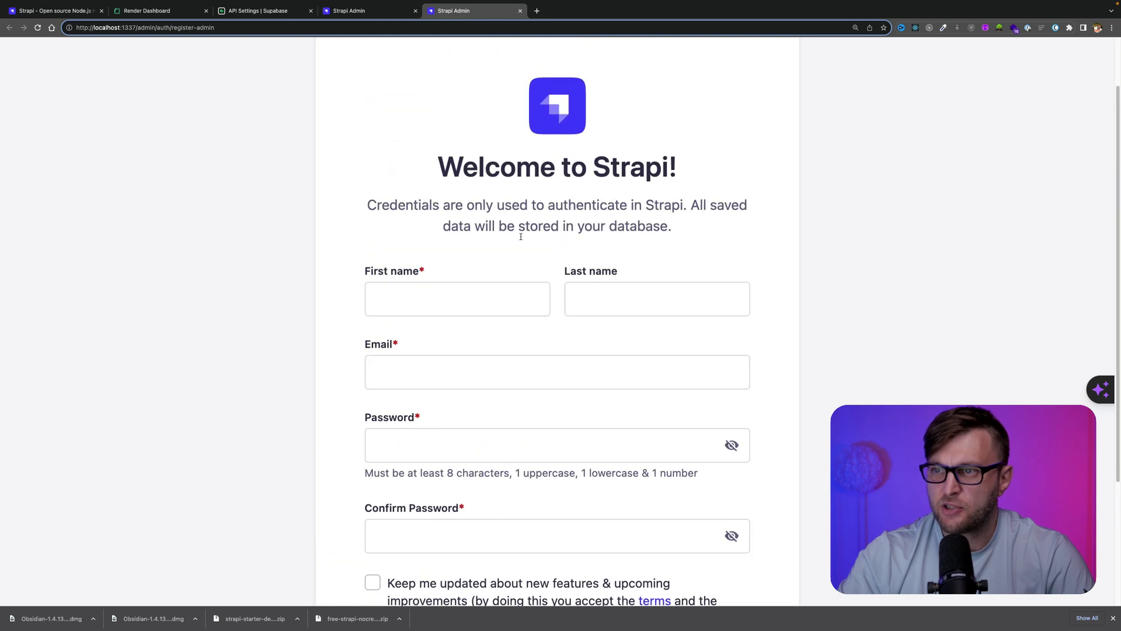
click(441, 295)
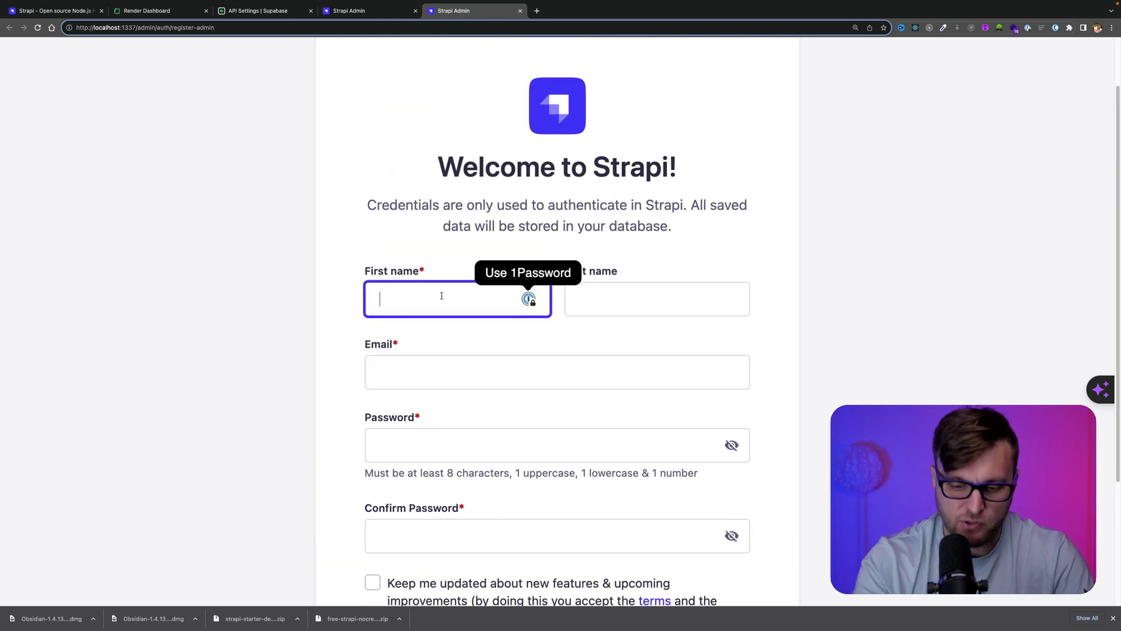
text(paul)
key(Tab)
key(Tab)
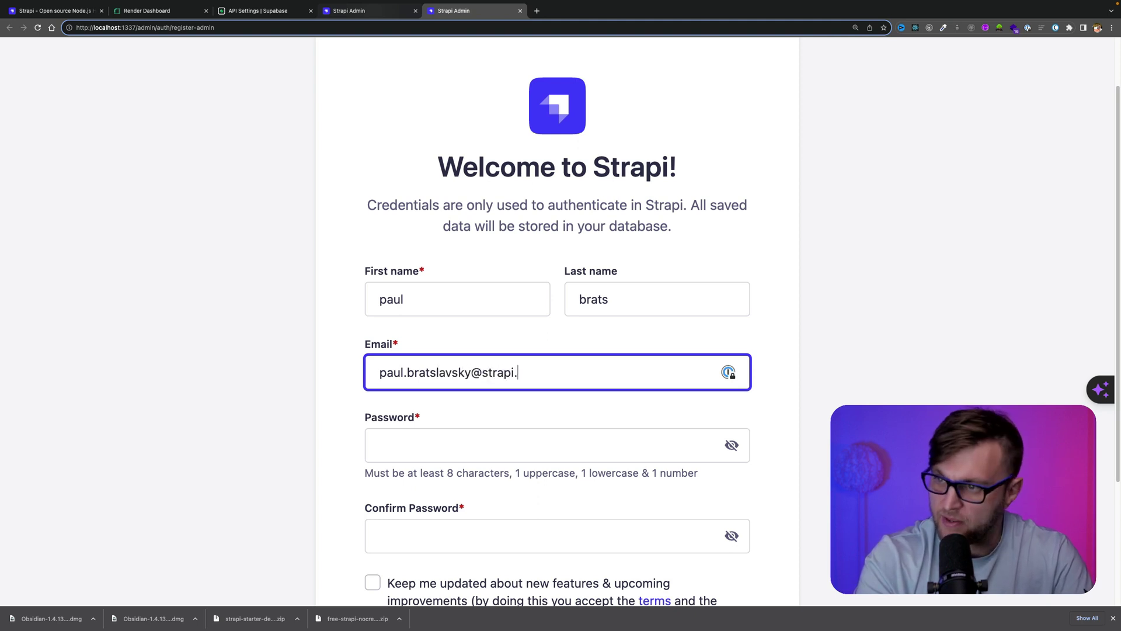
key(Tab)
text(*****)
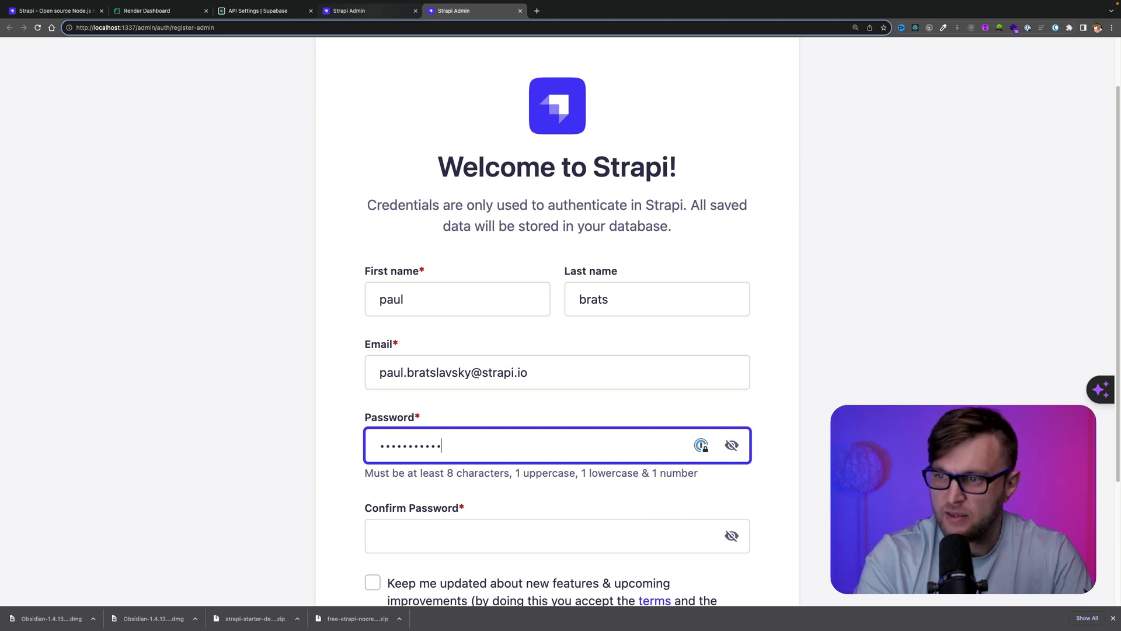
key(Tab)
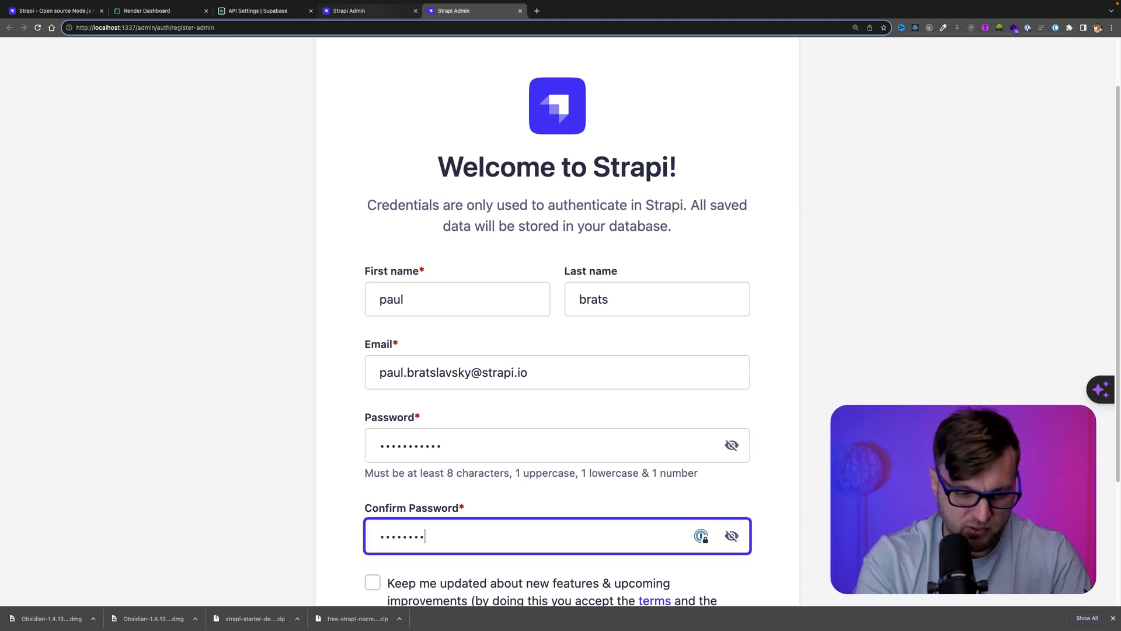
scroll(523, 450, down, 3)
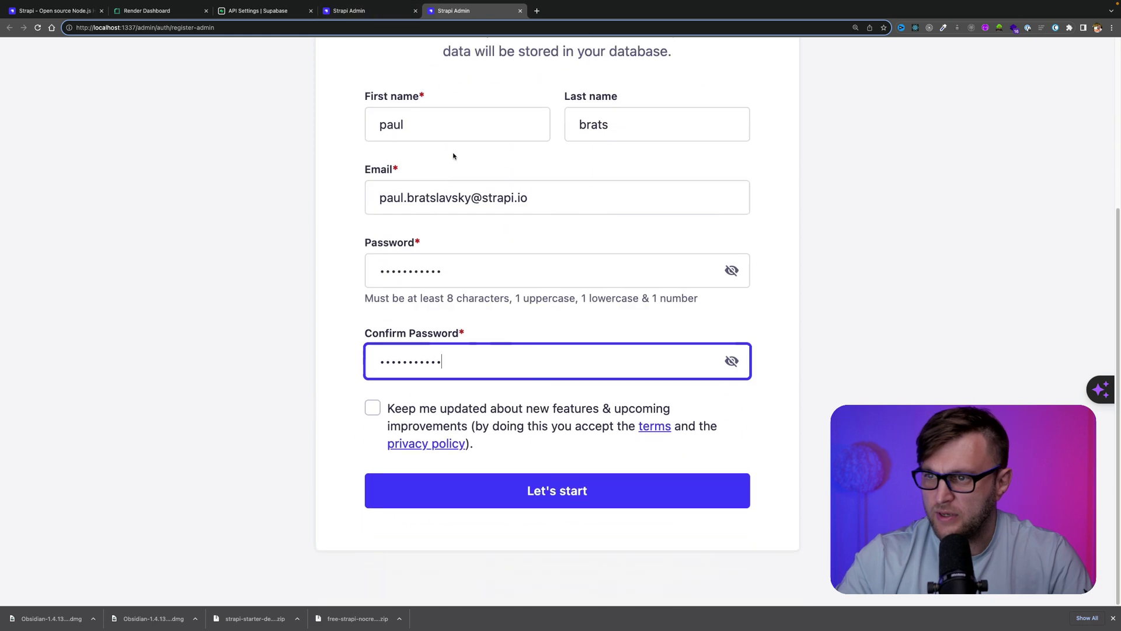
click(552, 480)
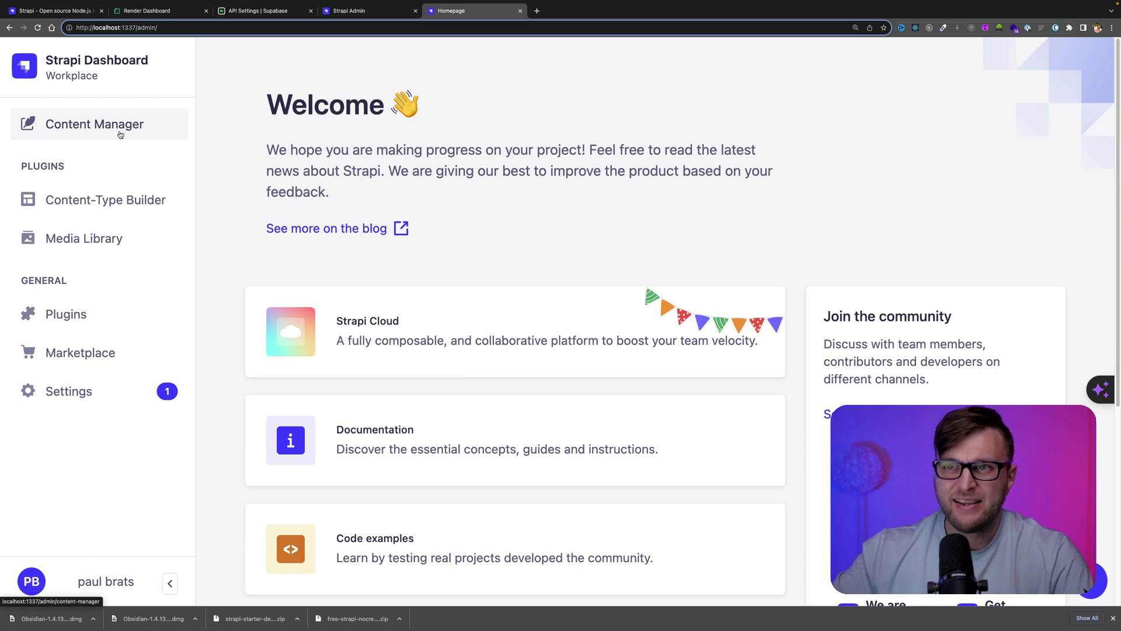
Open the empty blogs table in Supabase's table editor, then Strapi's blog collection with 0 entries
click(269, 14)
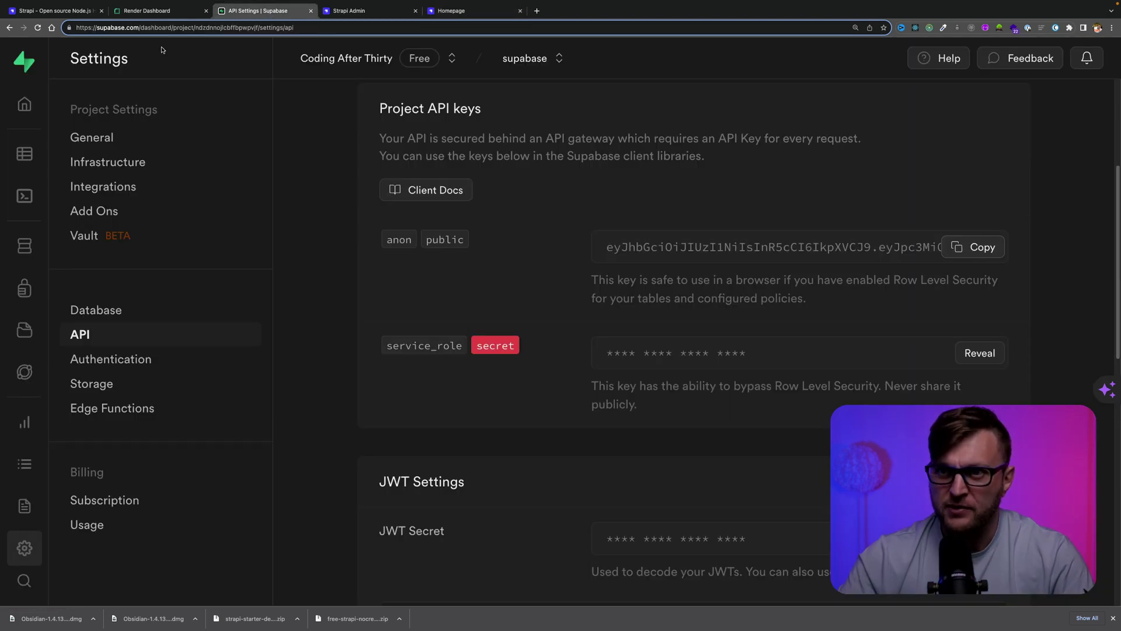
click(24, 159)
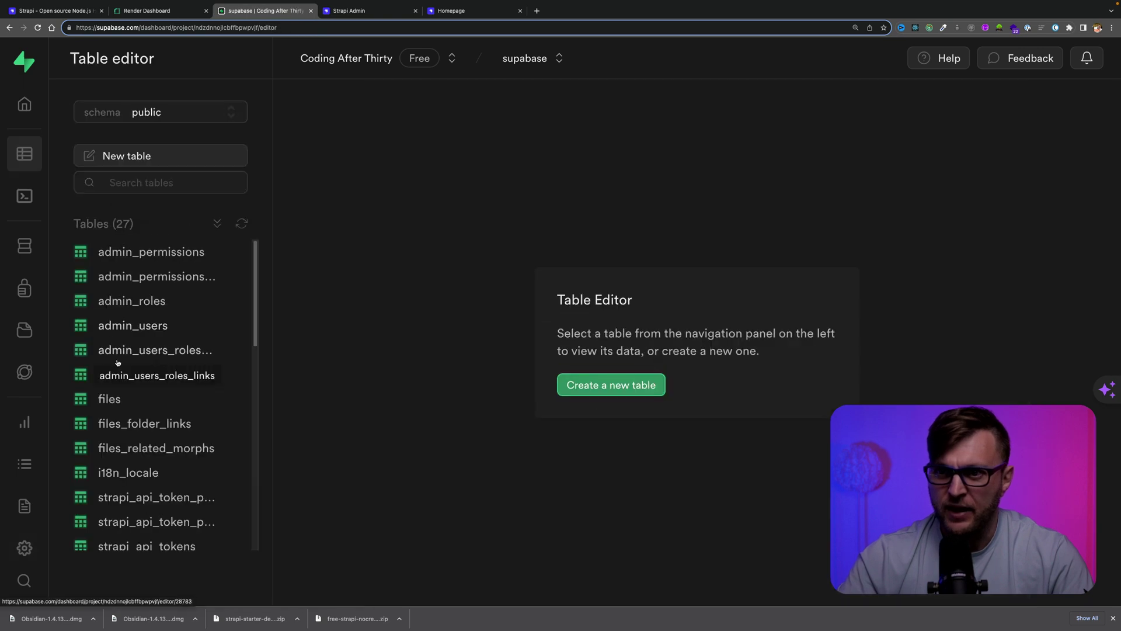
scroll(138, 395, down, 3)
scroll(139, 395, down, 3)
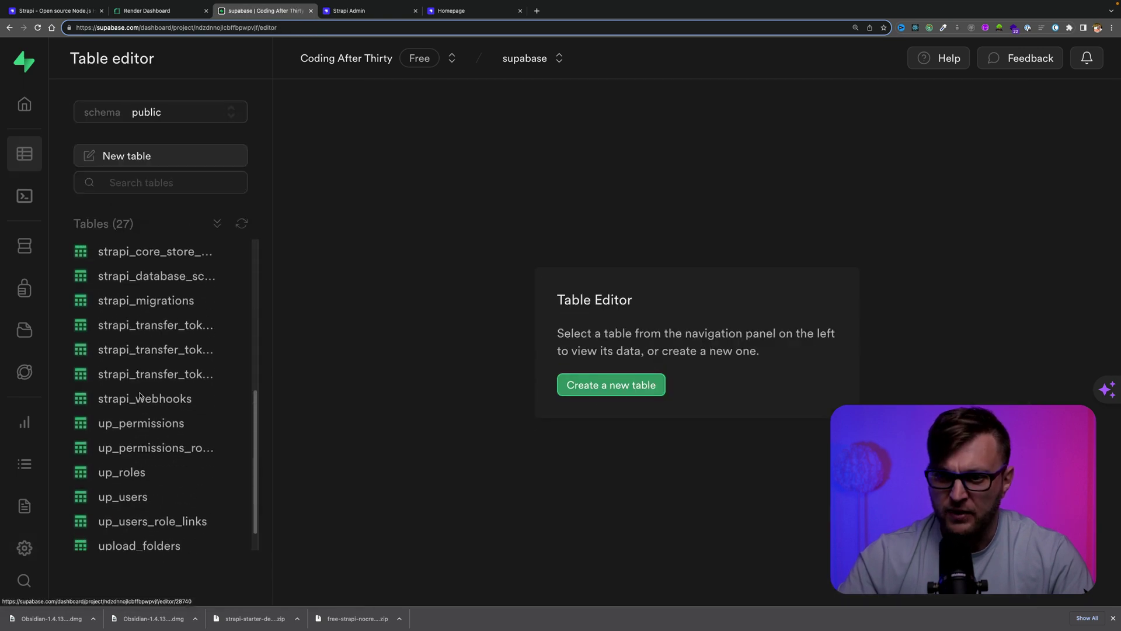
scroll(140, 396, up, 6)
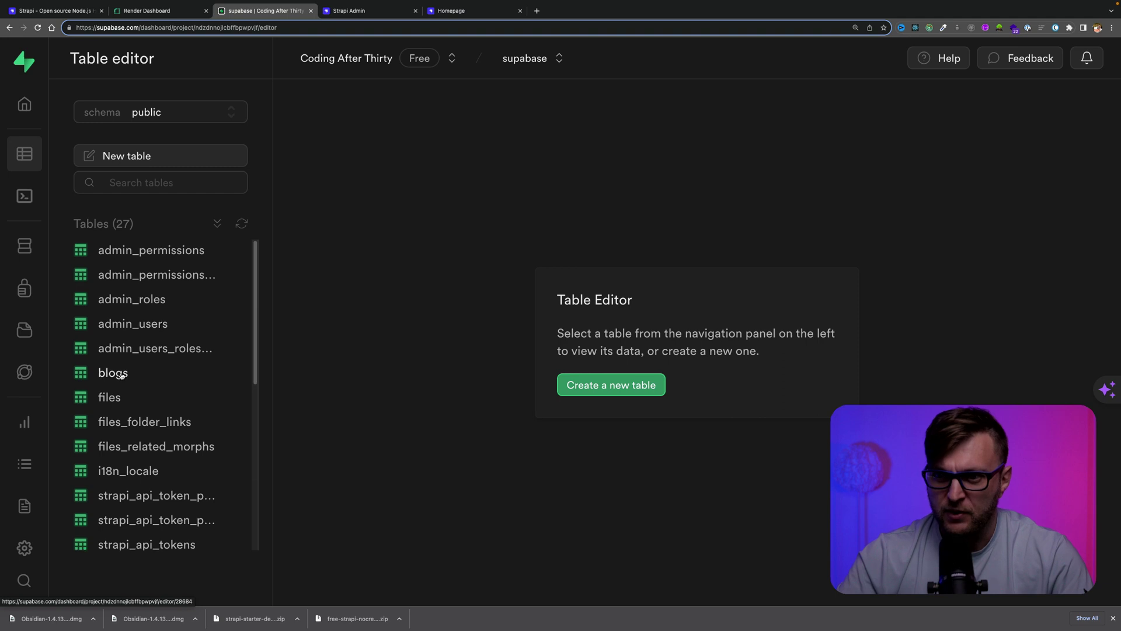
click(120, 374)
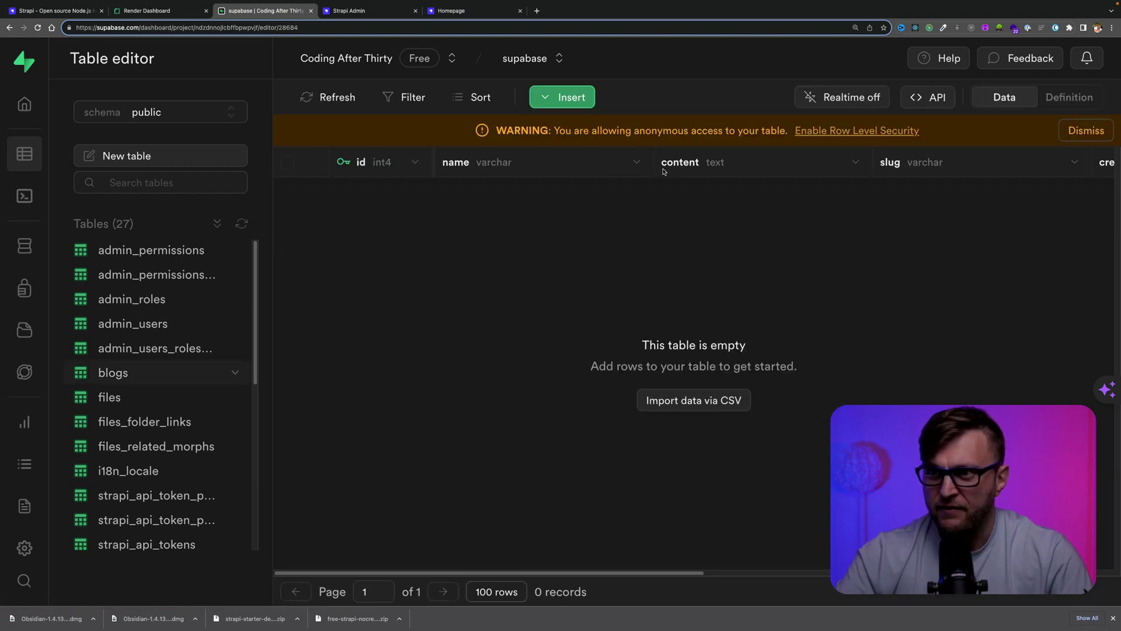
click(348, 11)
click(96, 124)
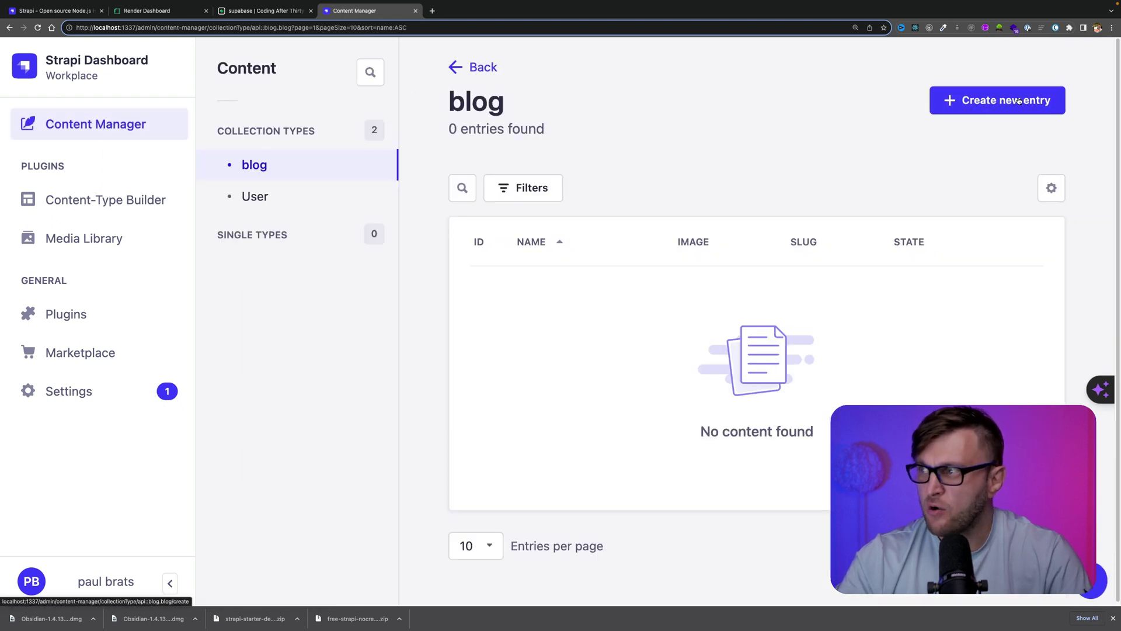
Create, save and publish a blog entry named 'first post' with content 'hello world'
click(963, 100)
click(537, 232)
text(first oi)
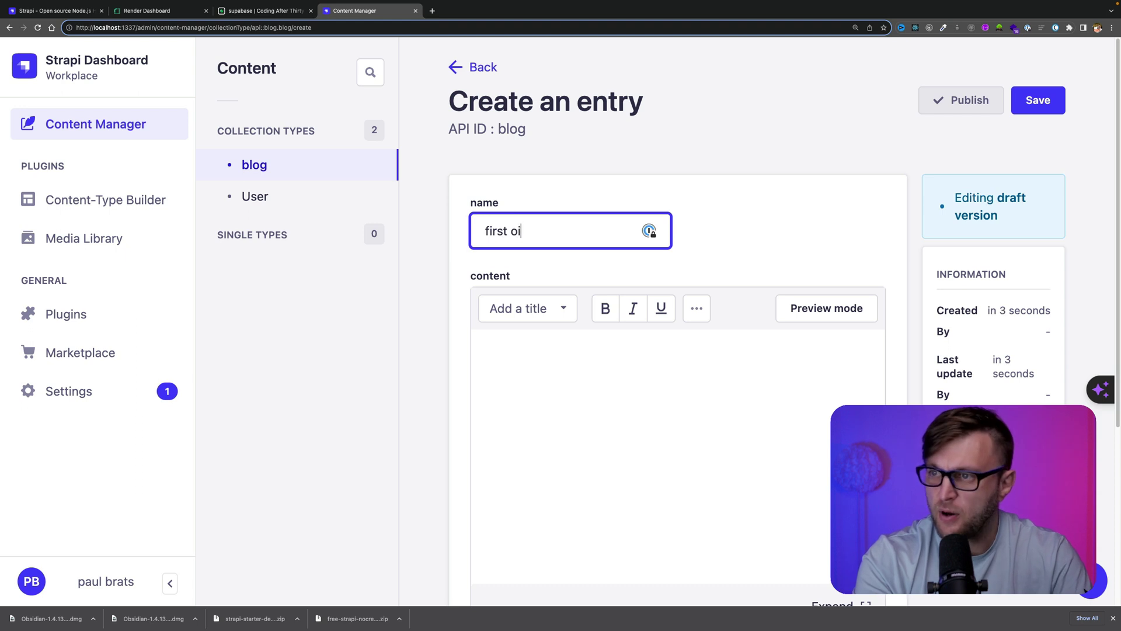
key(Tab)
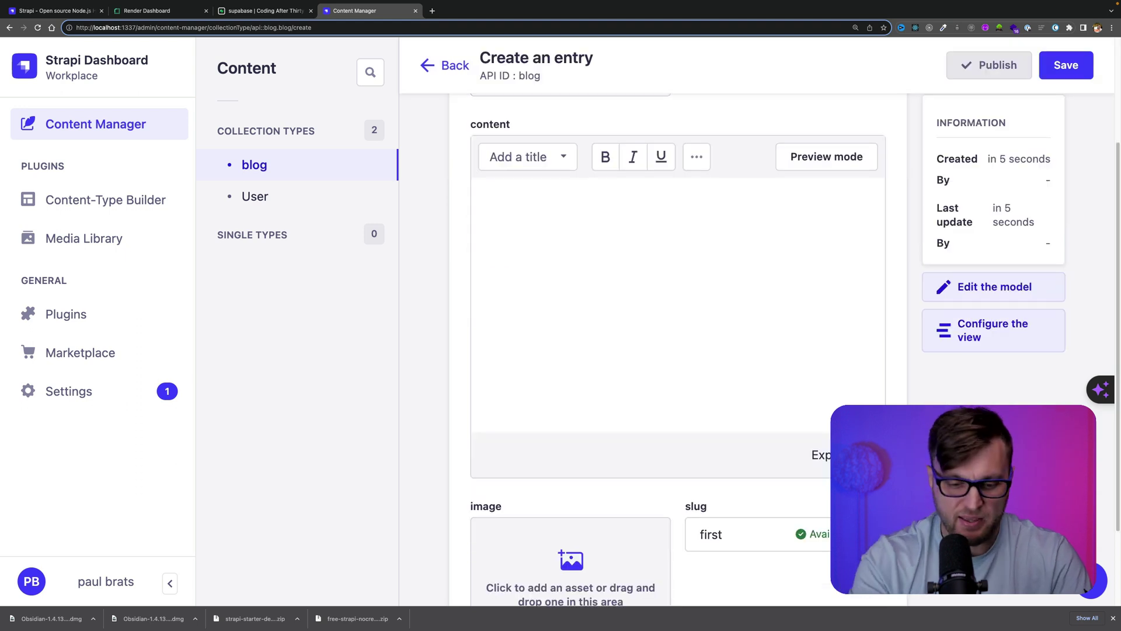
text(hello world)
scroll(556, 319, down, 1)
scroll(583, 437, down, 1)
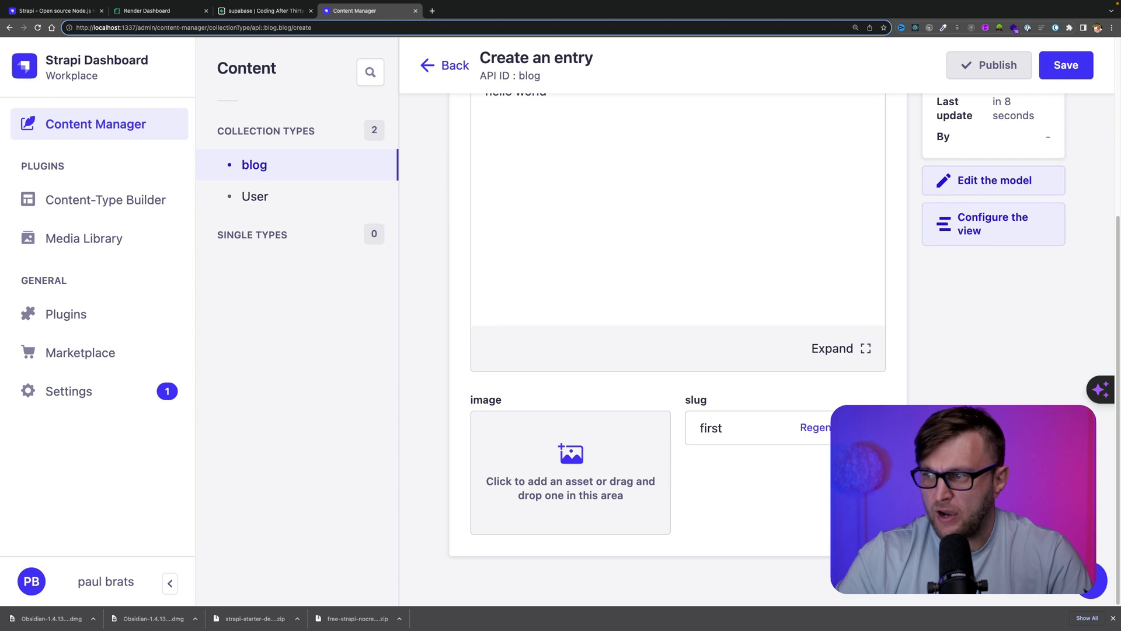
scroll(700, 350, up, 5)
click(1044, 100)
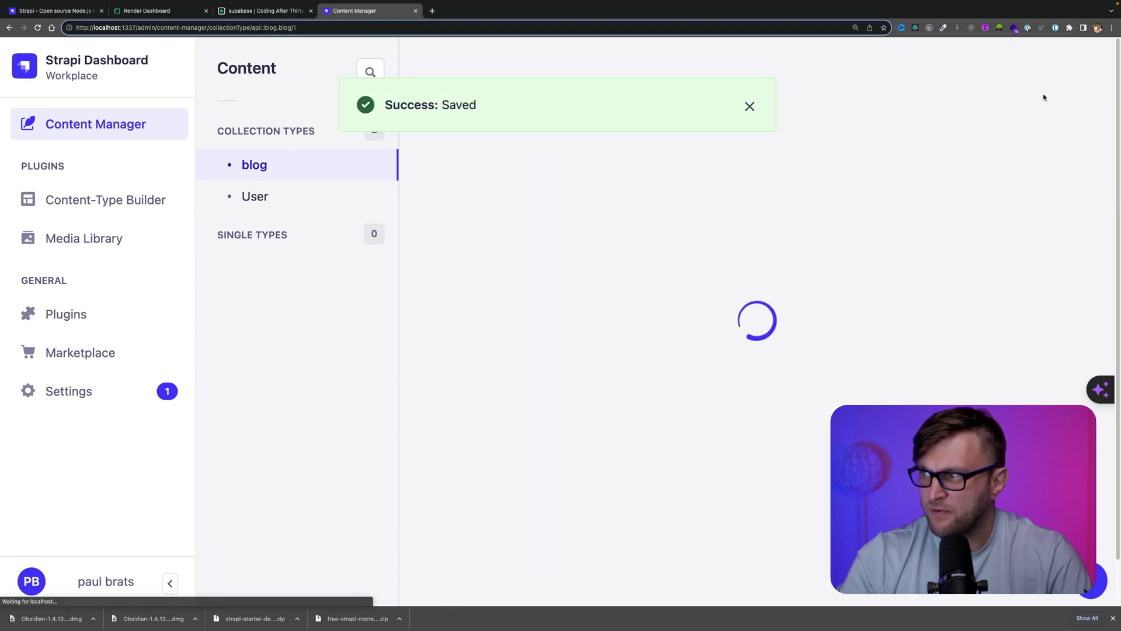
click(970, 101)
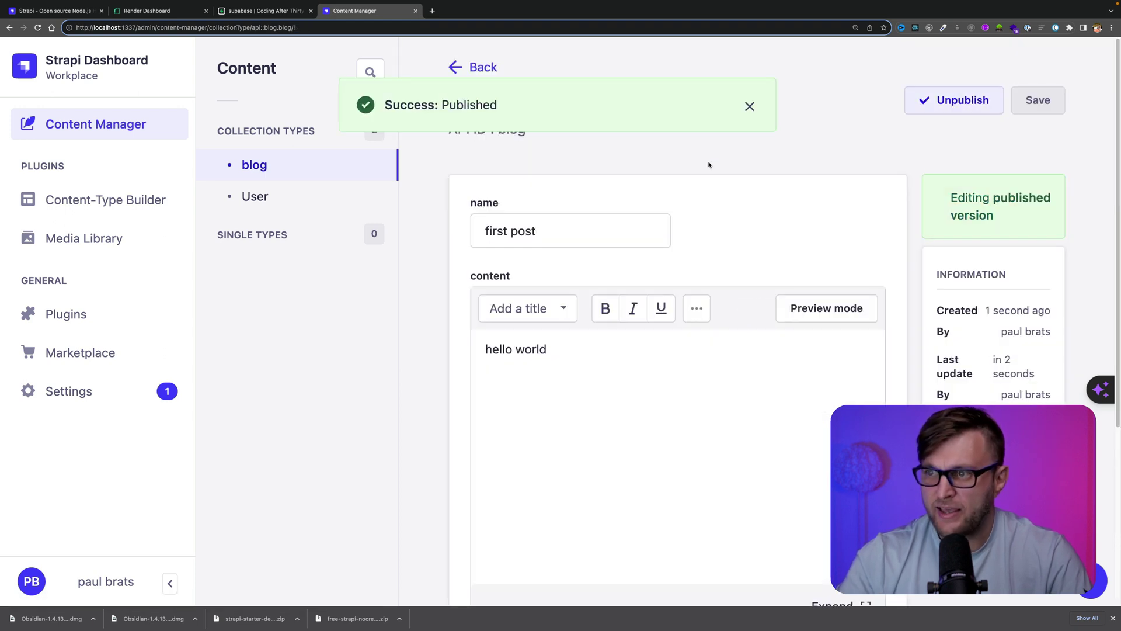
View the new first post row in Supabase's blogs table
click(264, 10)
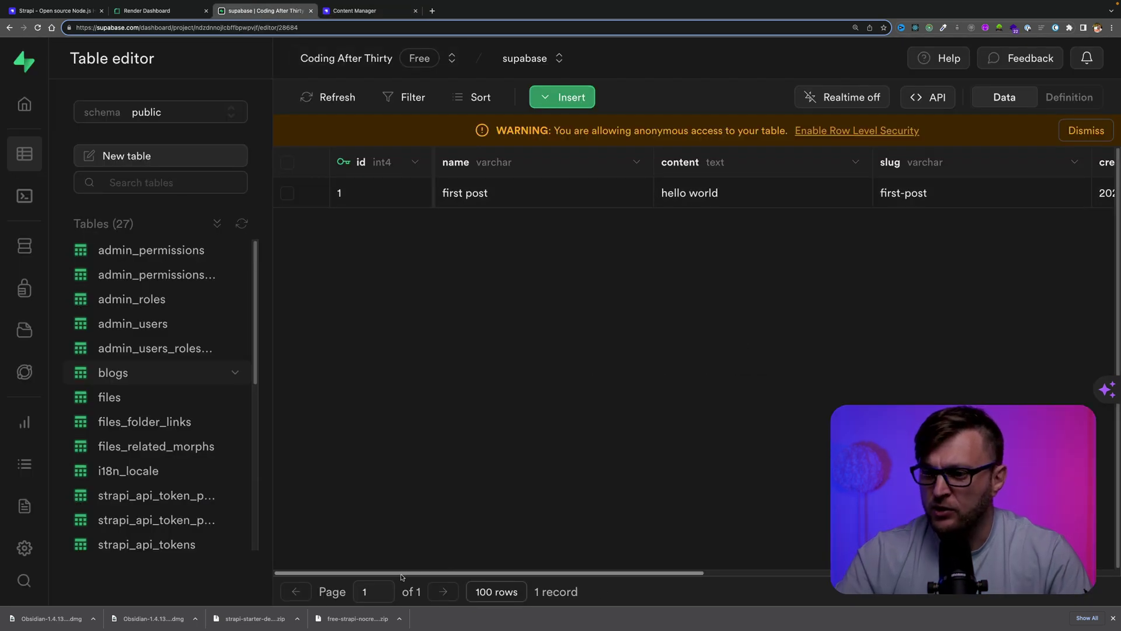
drag(403, 577, 811, 577)
scroll(375, 403, left, 10)
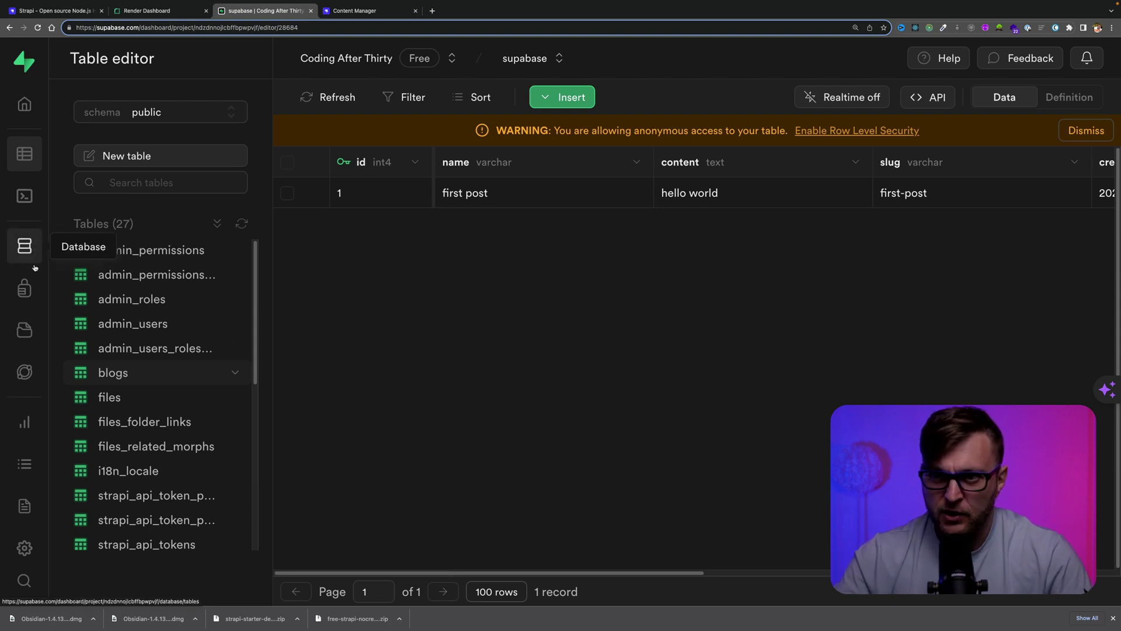
Start a fully customized new policy for the supabase bucket under Storage Policies
click(24, 330)
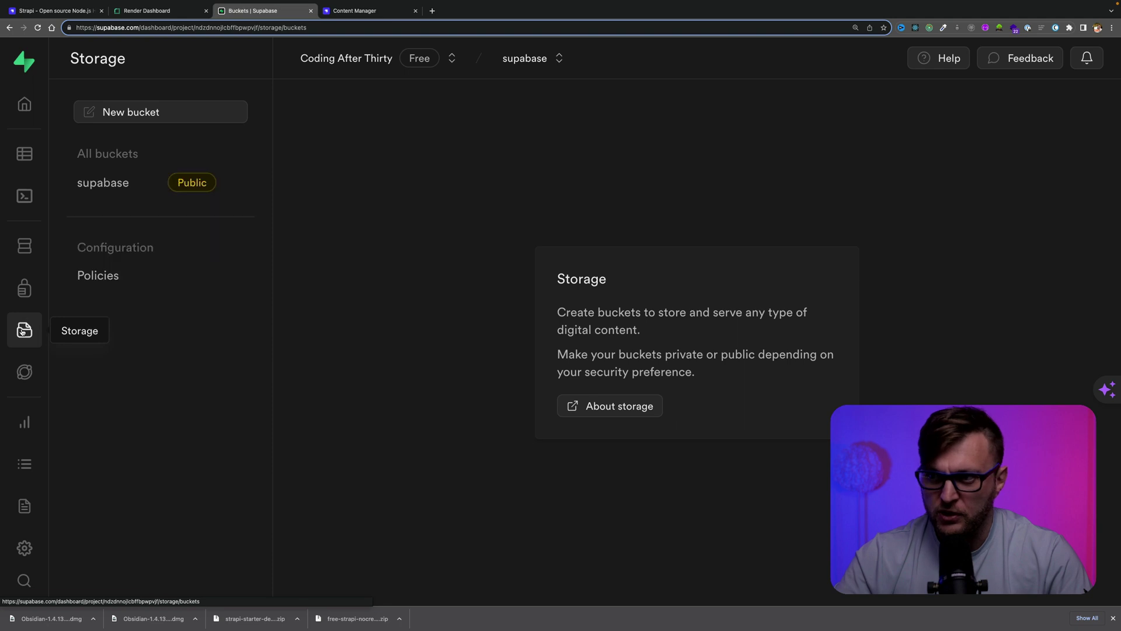
click(98, 183)
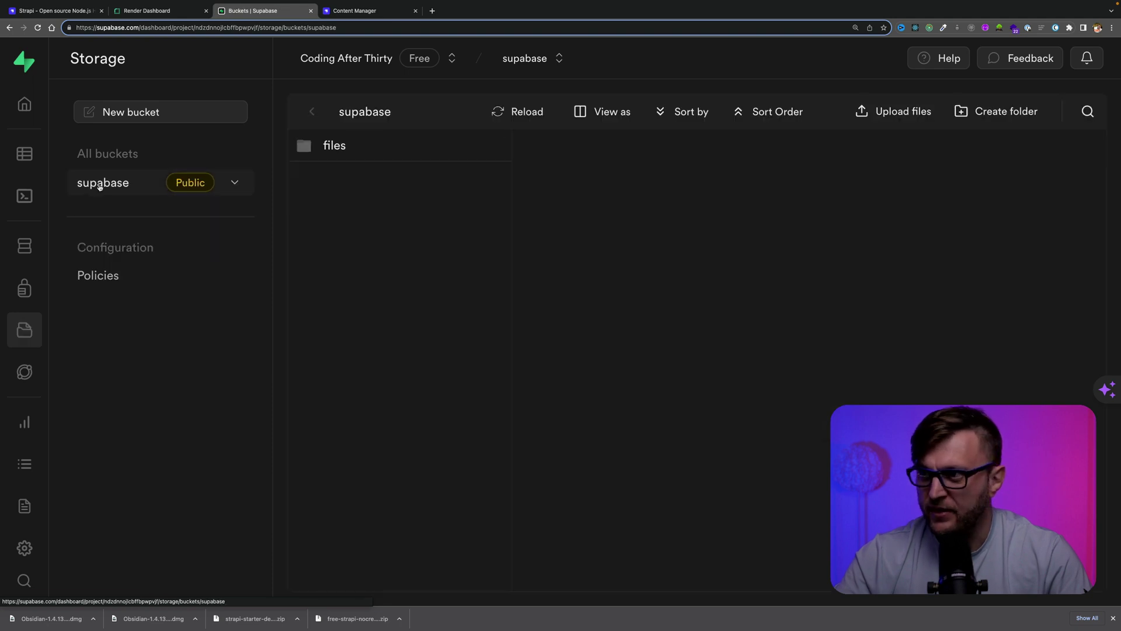
click(110, 280)
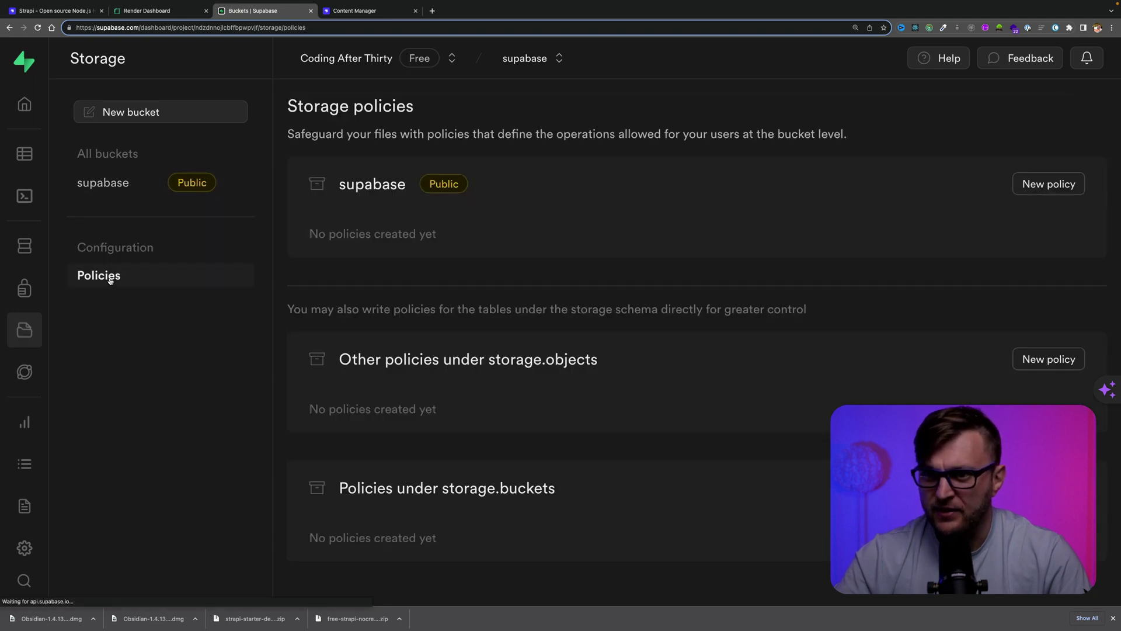
click(1038, 185)
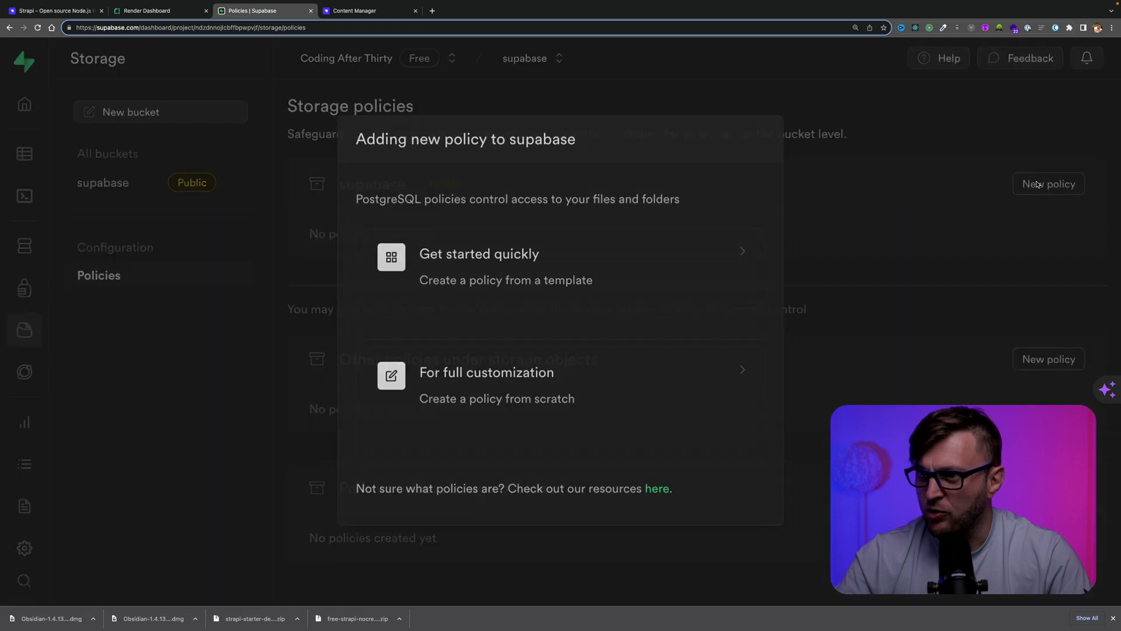
click(517, 380)
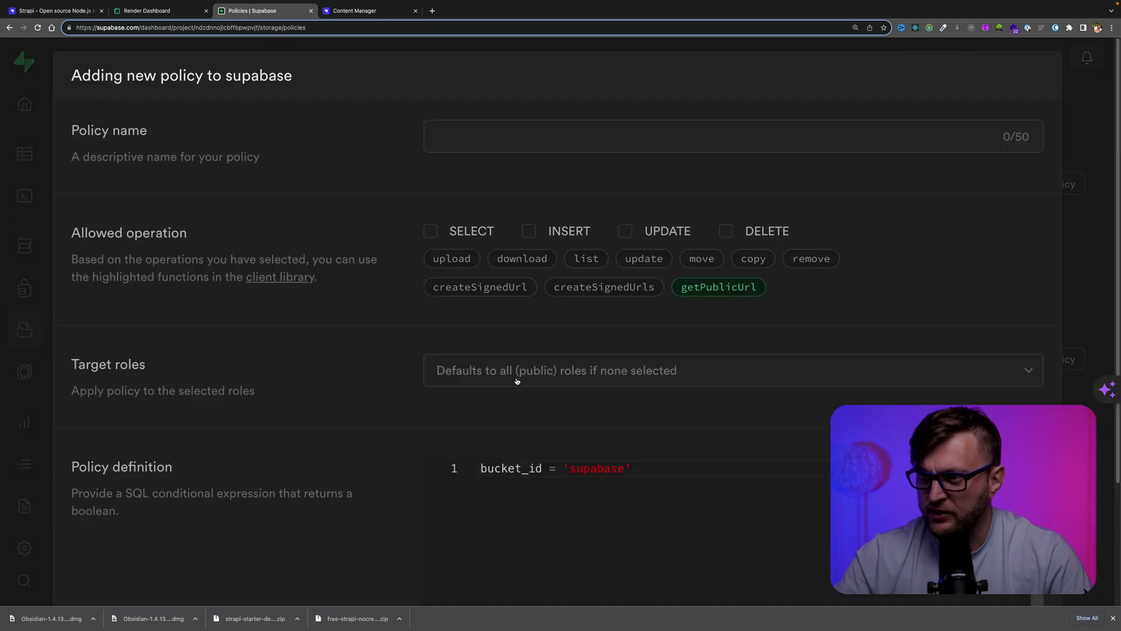
Name the policy public, allow SELECT, INSERT, UPDATE and DELETE for anon, and save it
click(484, 139)
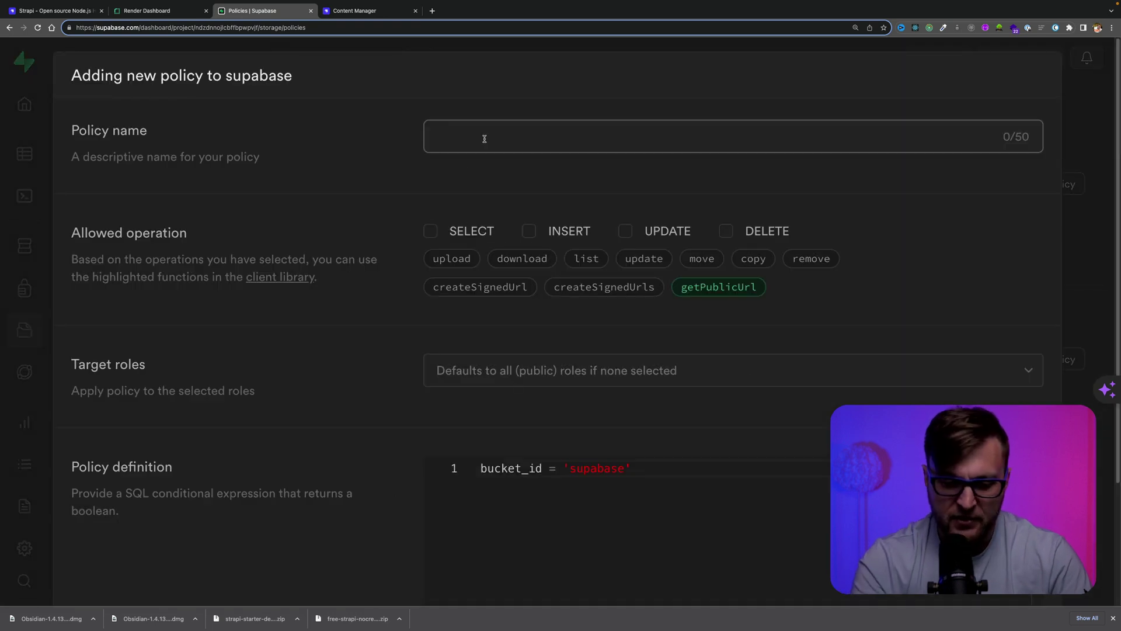
text(public)
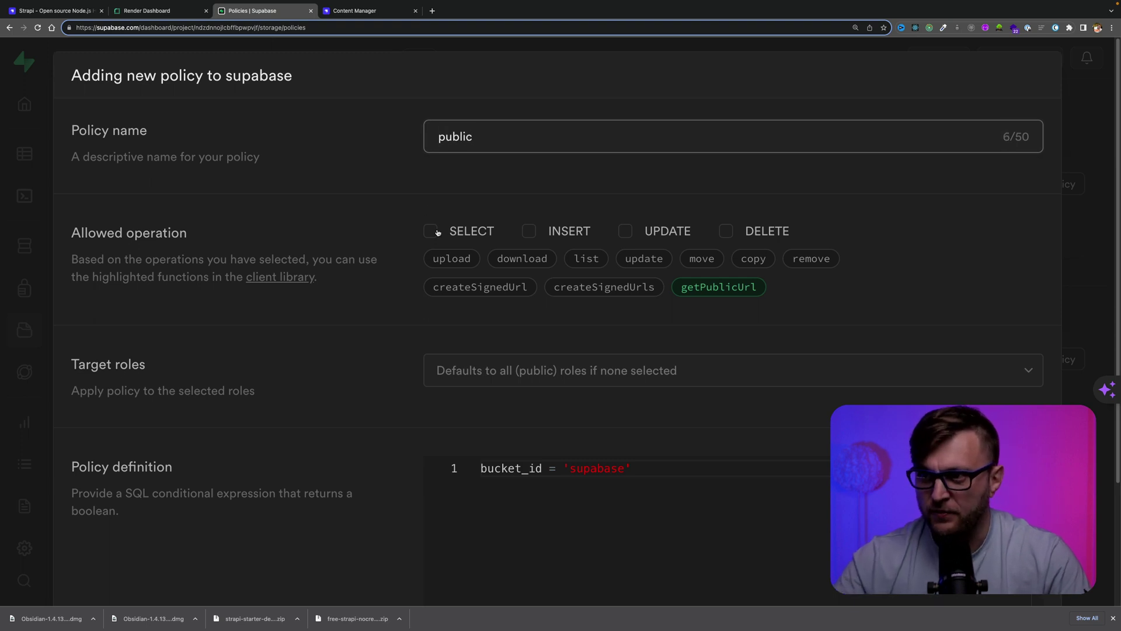
click(433, 233)
click(532, 231)
click(624, 231)
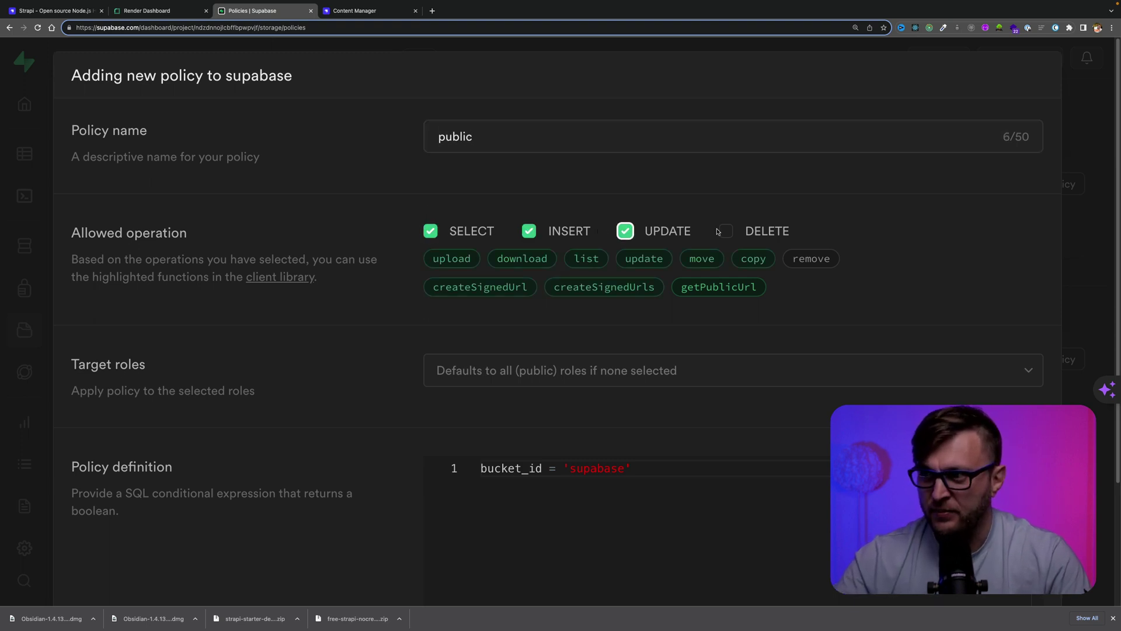
click(728, 231)
click(535, 369)
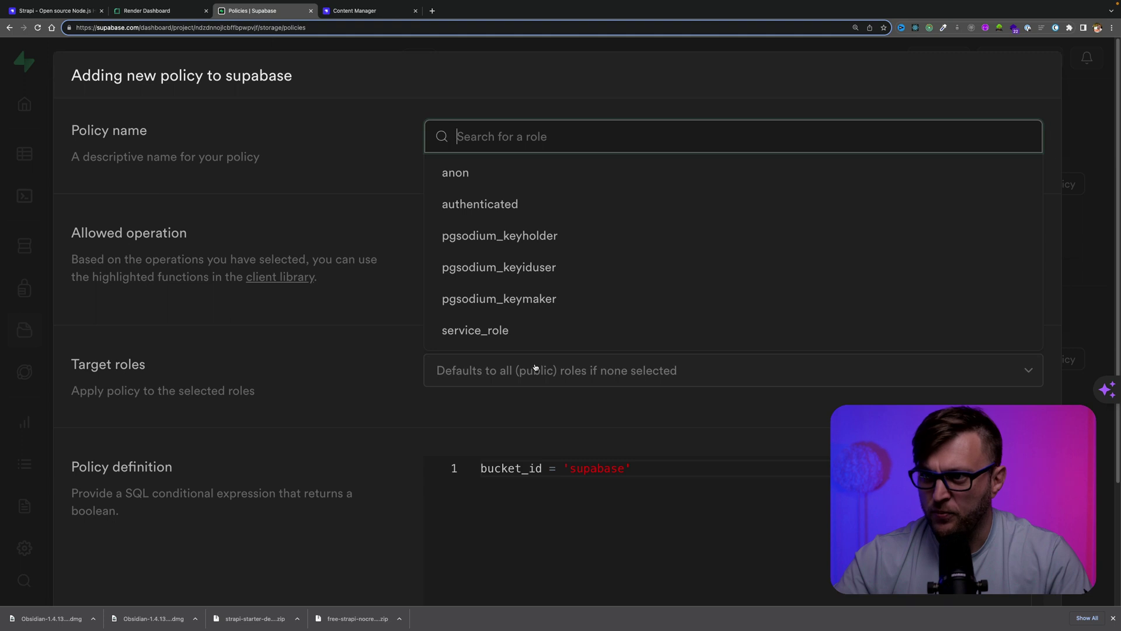
click(442, 176)
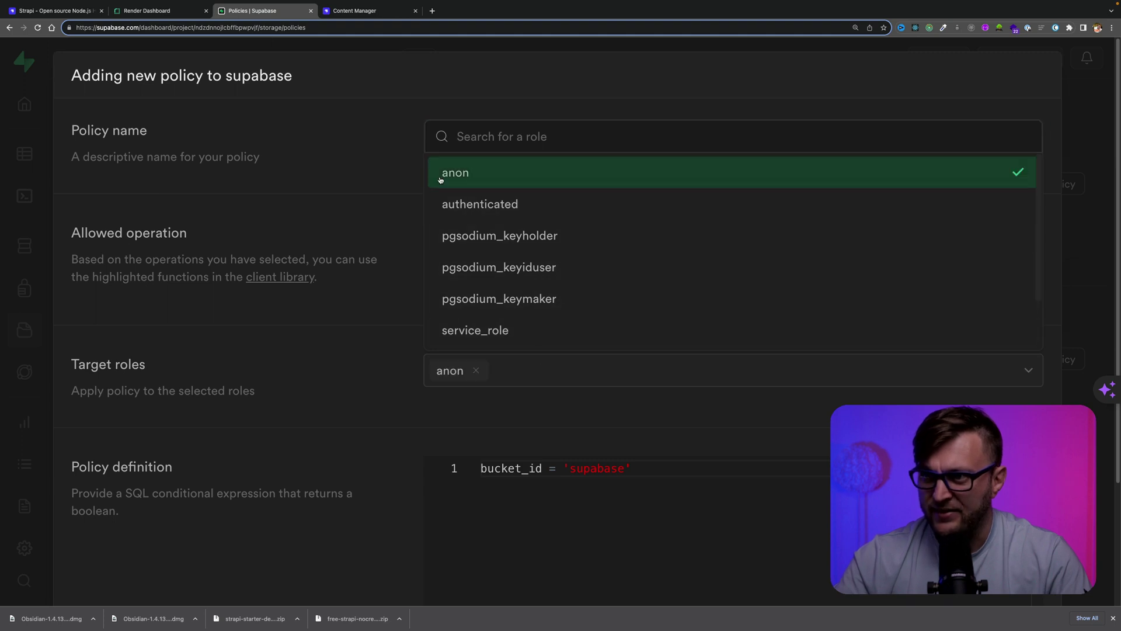
click(374, 177)
scroll(385, 186, down, 3)
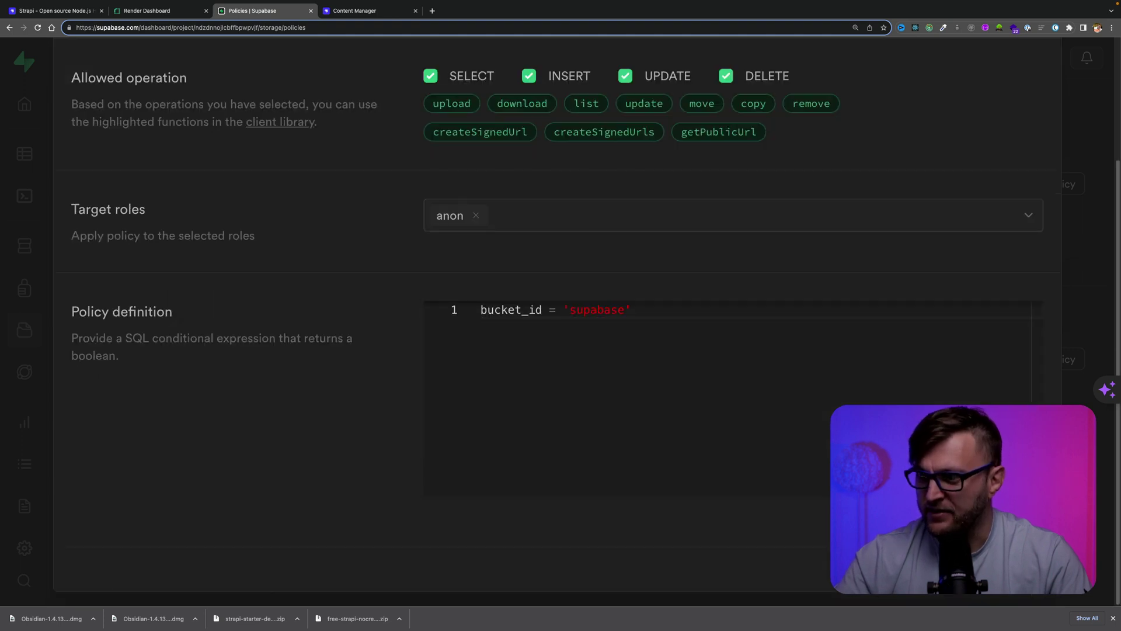
click(1027, 578)
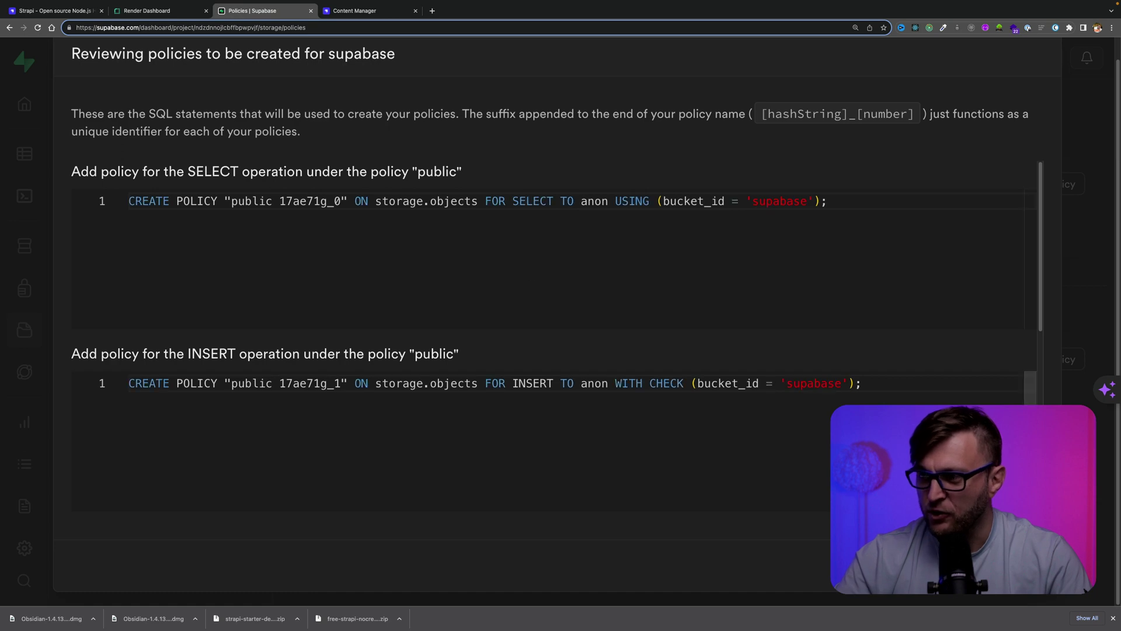
click(1028, 578)
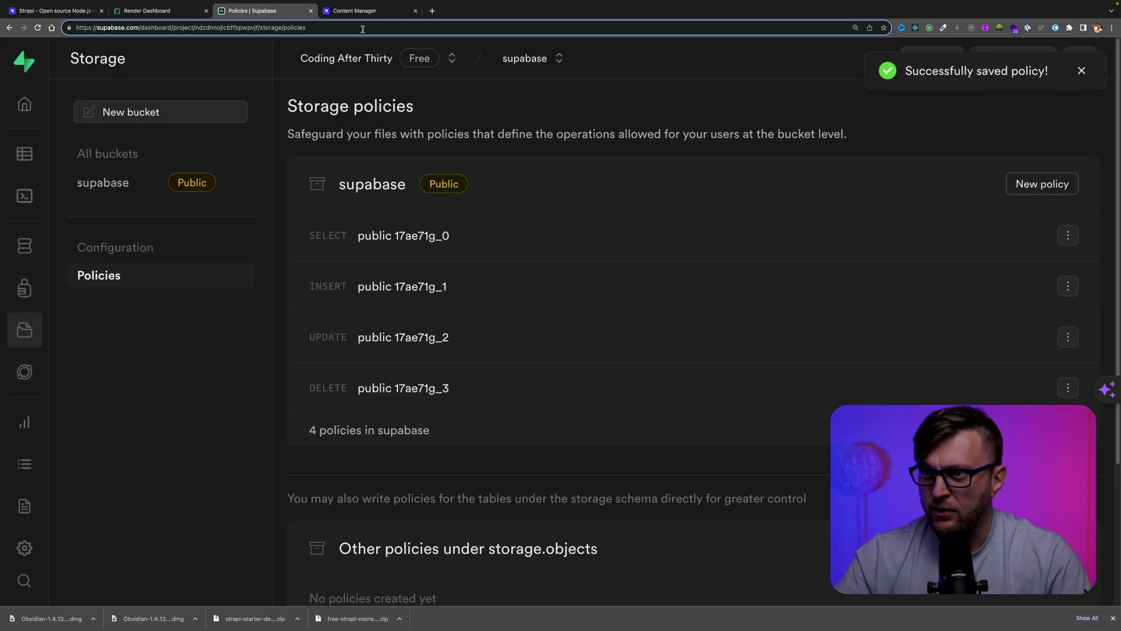
Upload cat-1.jpg from the computer into Strapi's Media Library
click(354, 11)
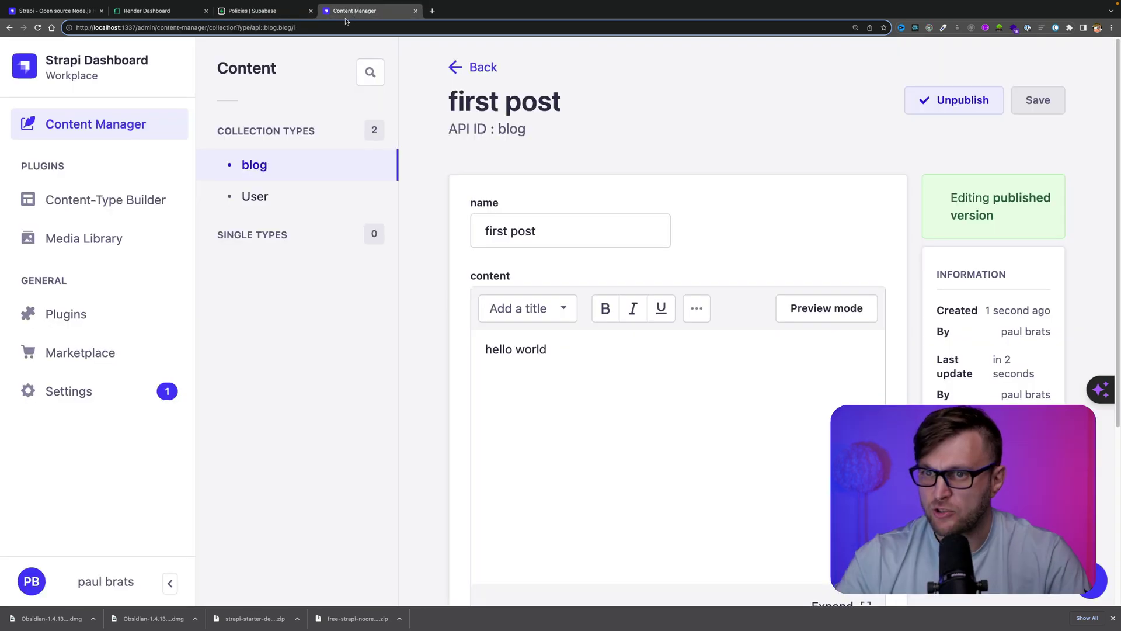
click(81, 248)
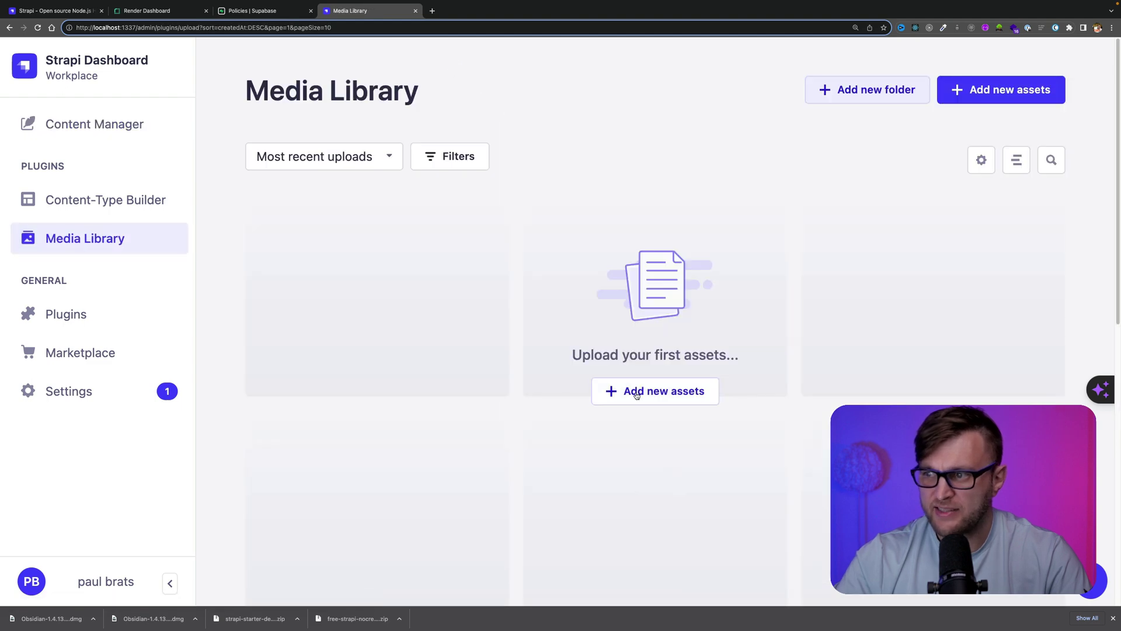
click(637, 396)
click(550, 404)
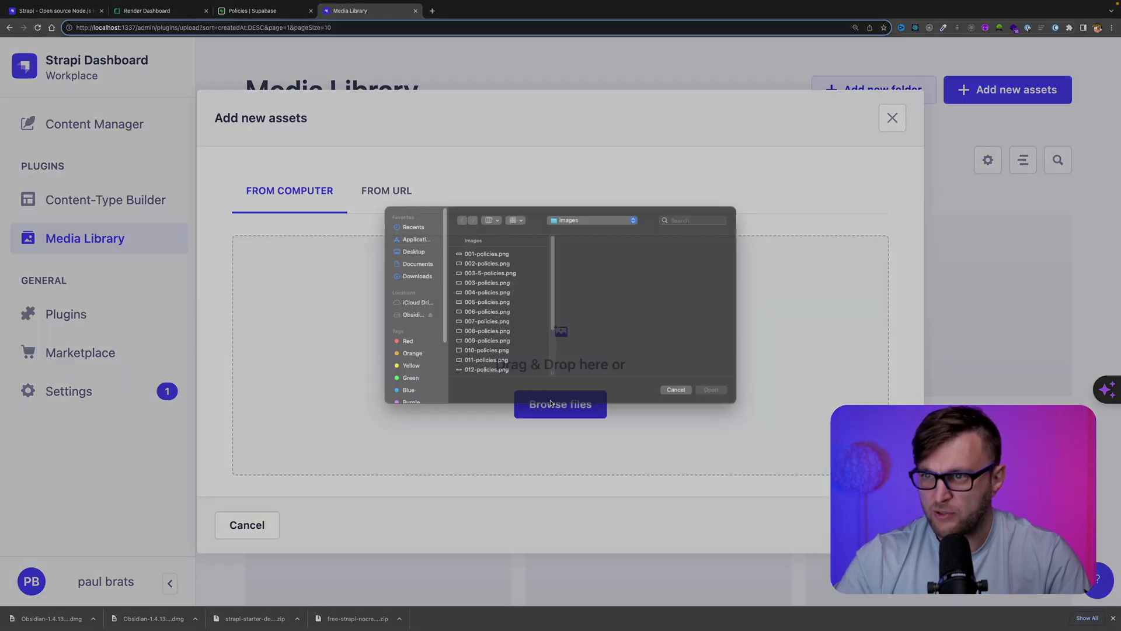
click(476, 350)
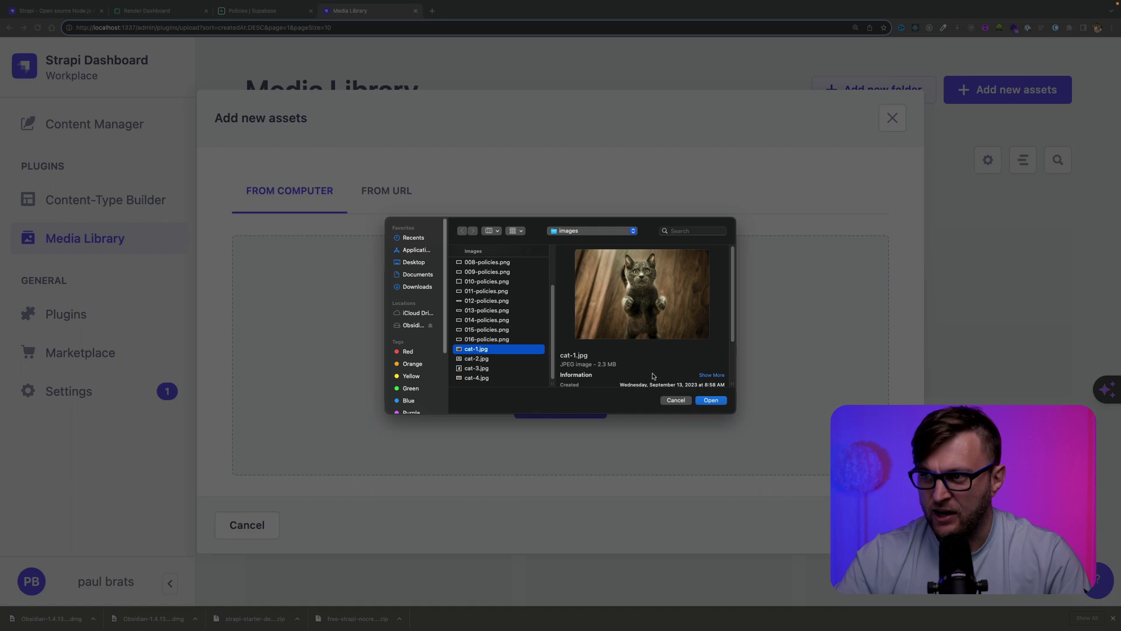
click(722, 403)
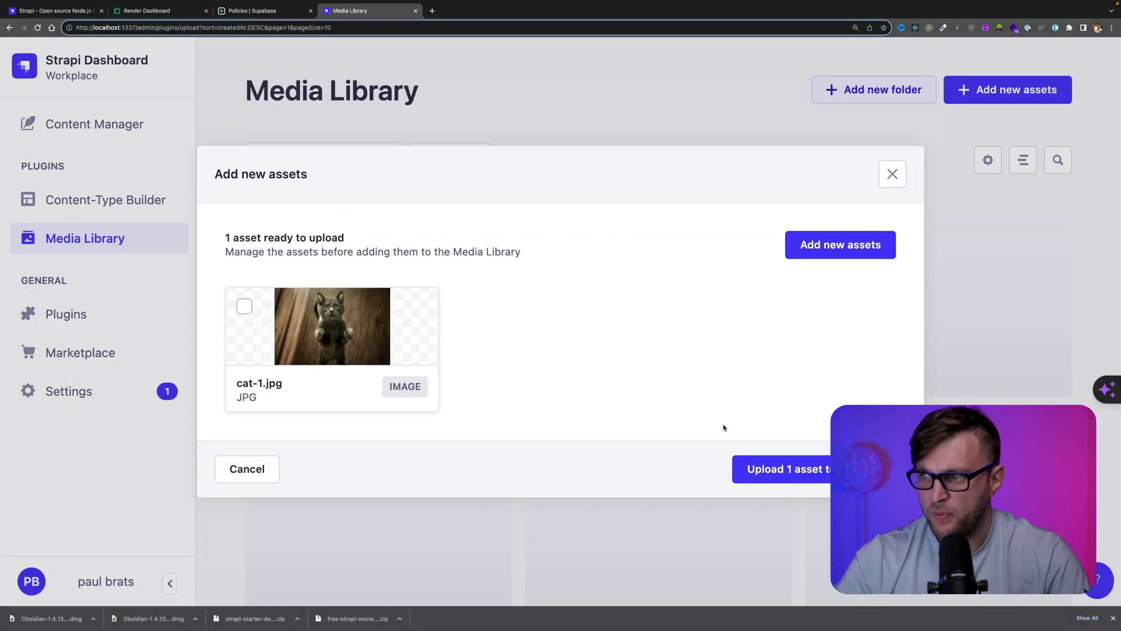
click(775, 469)
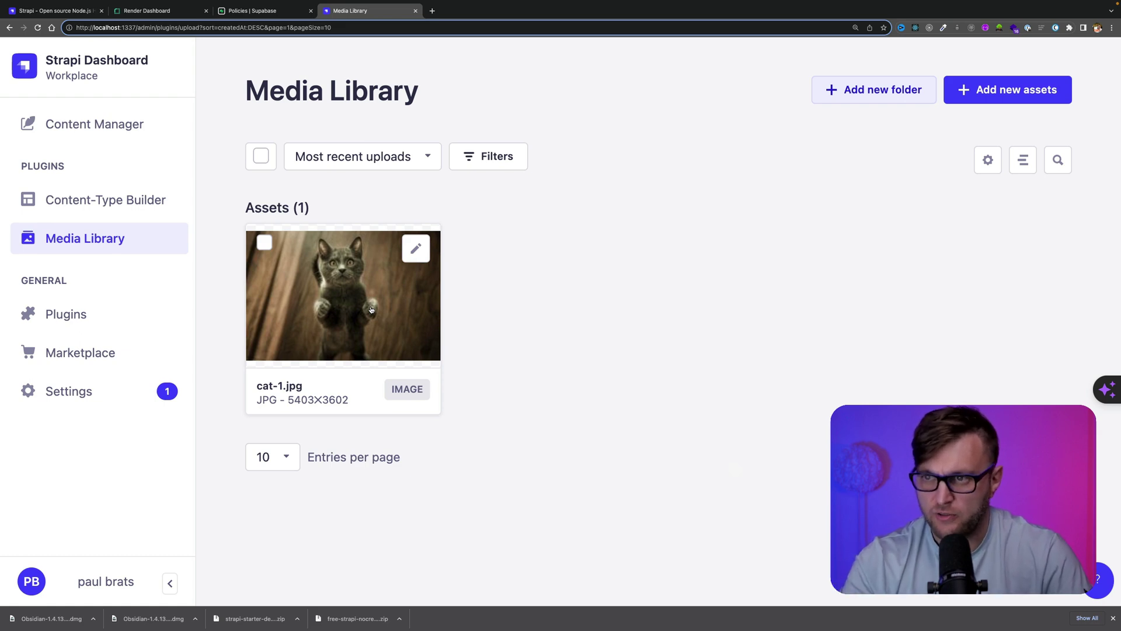
key(super+Tab)
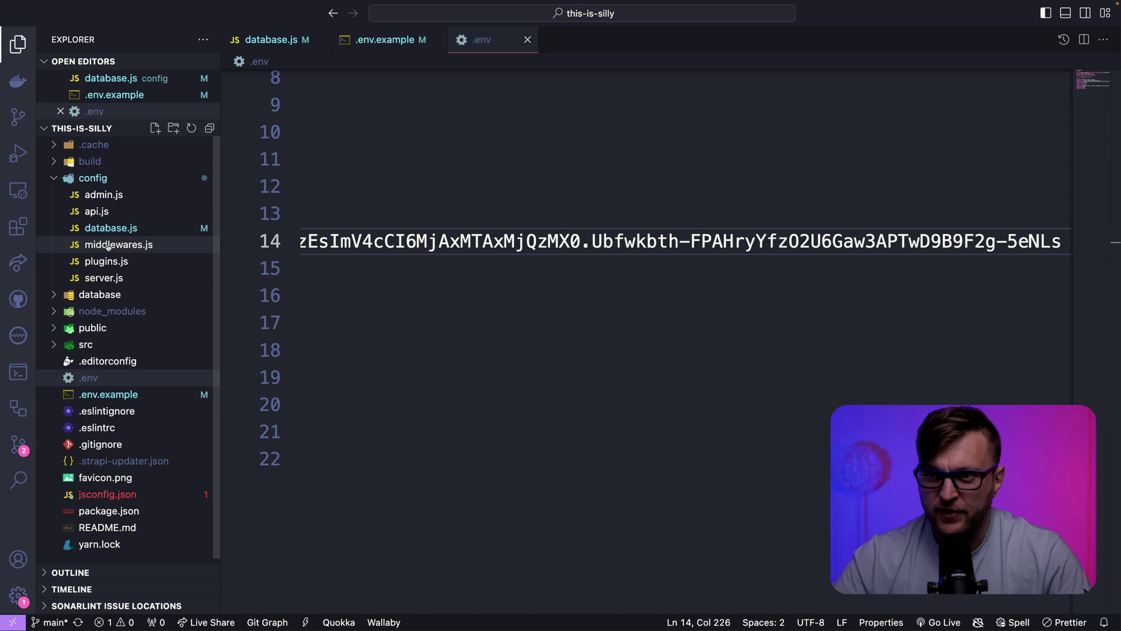
Open config/middlewares.js and review the strapi::security img-src and media-src directives
click(108, 245)
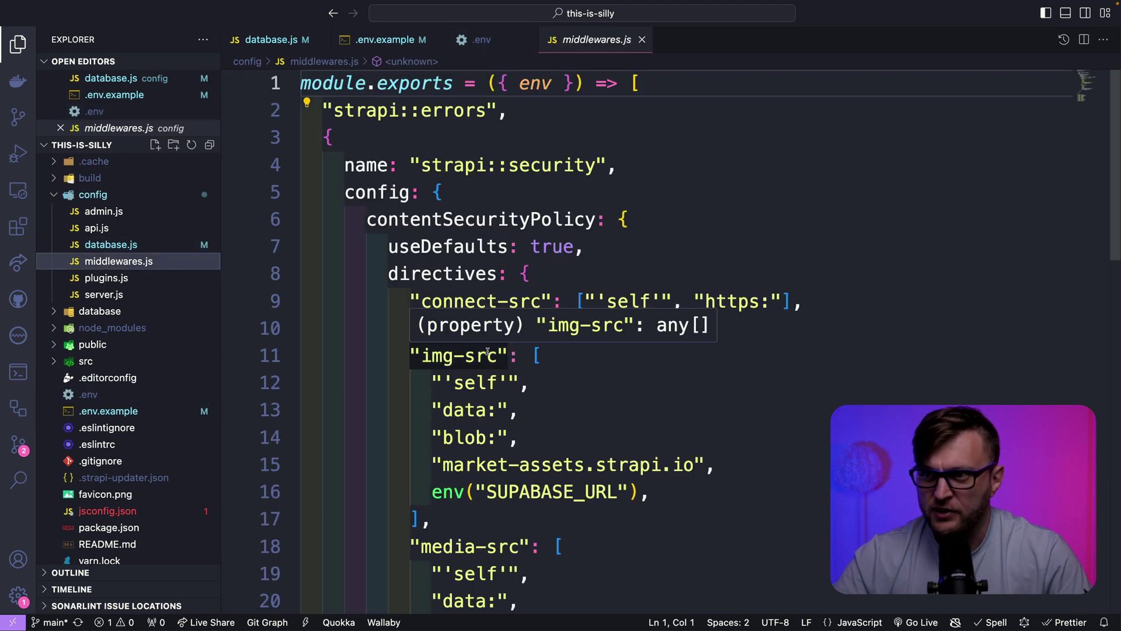
drag(333, 164, 616, 199)
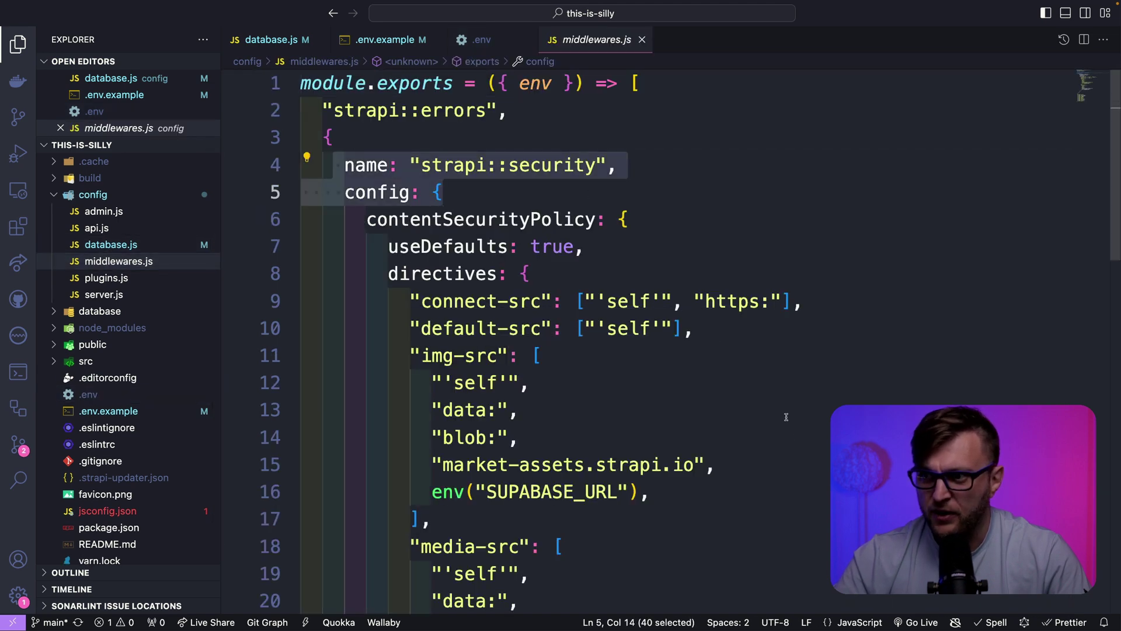
scroll(786, 416, down, 1)
drag(376, 189, 687, 432)
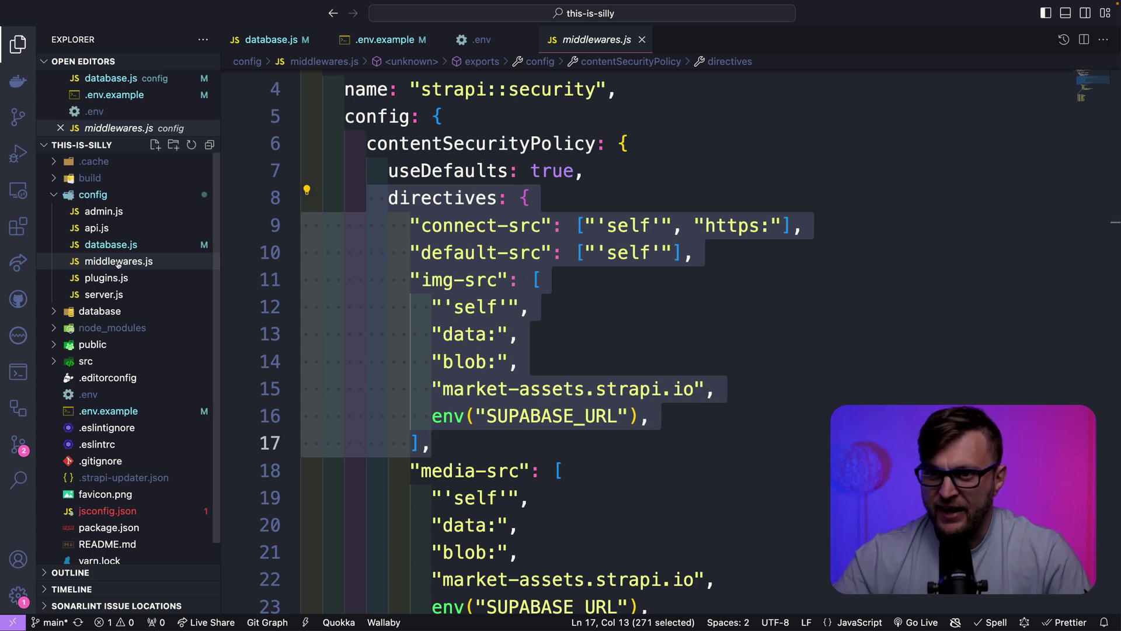
click(564, 279)
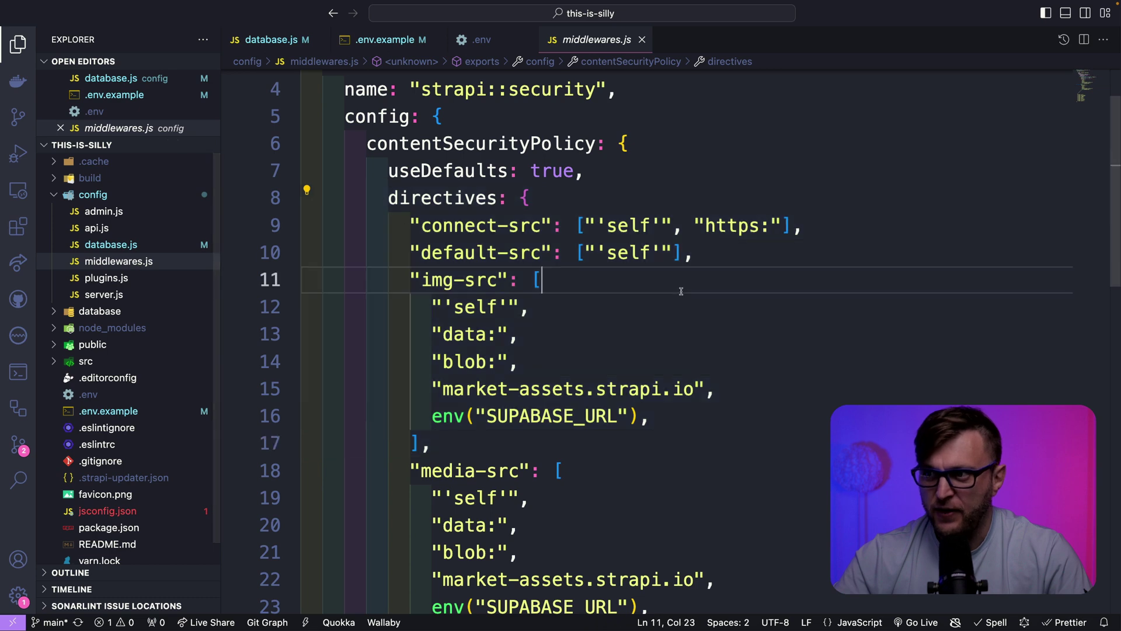
scroll(619, 261, up, 1)
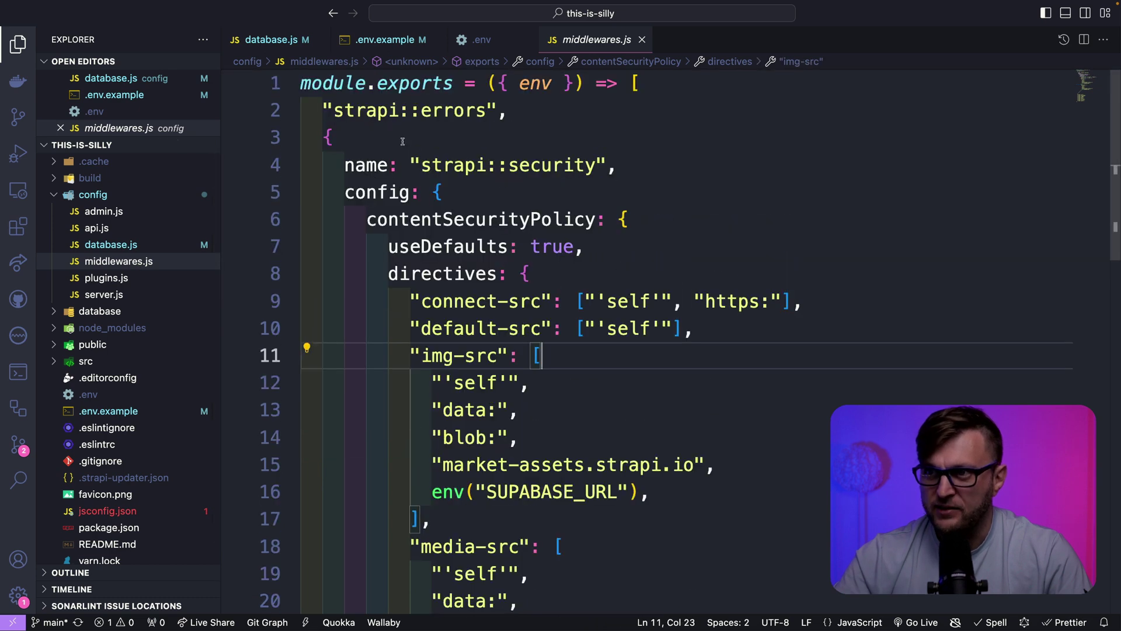
scroll(678, 396, down, 1)
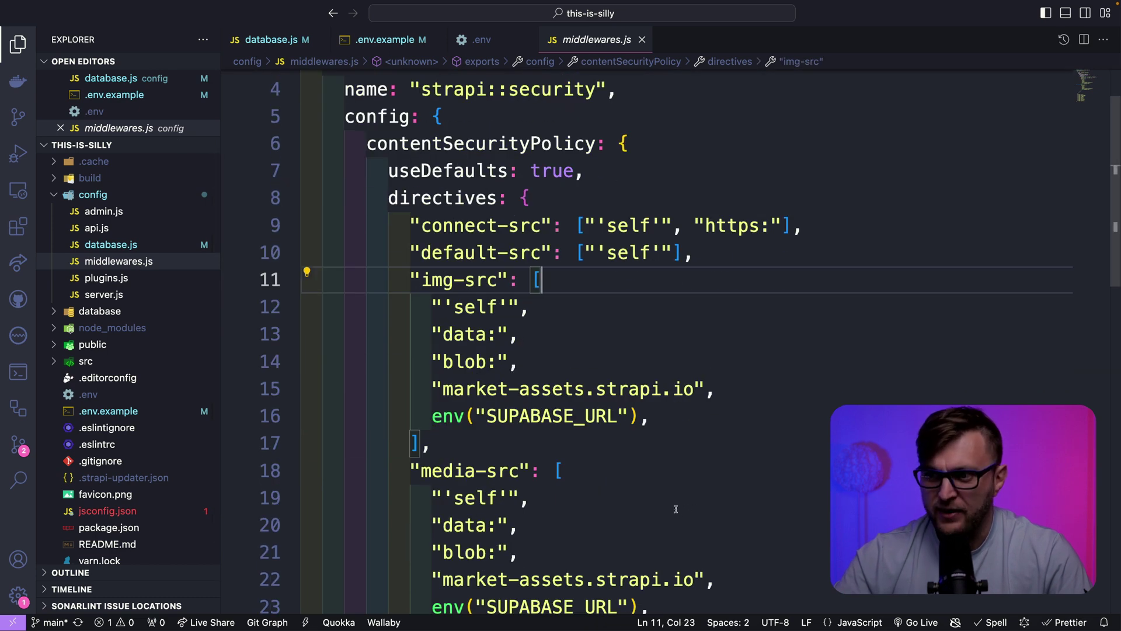
scroll(675, 509, down, 1)
scroll(665, 510, up, 2)
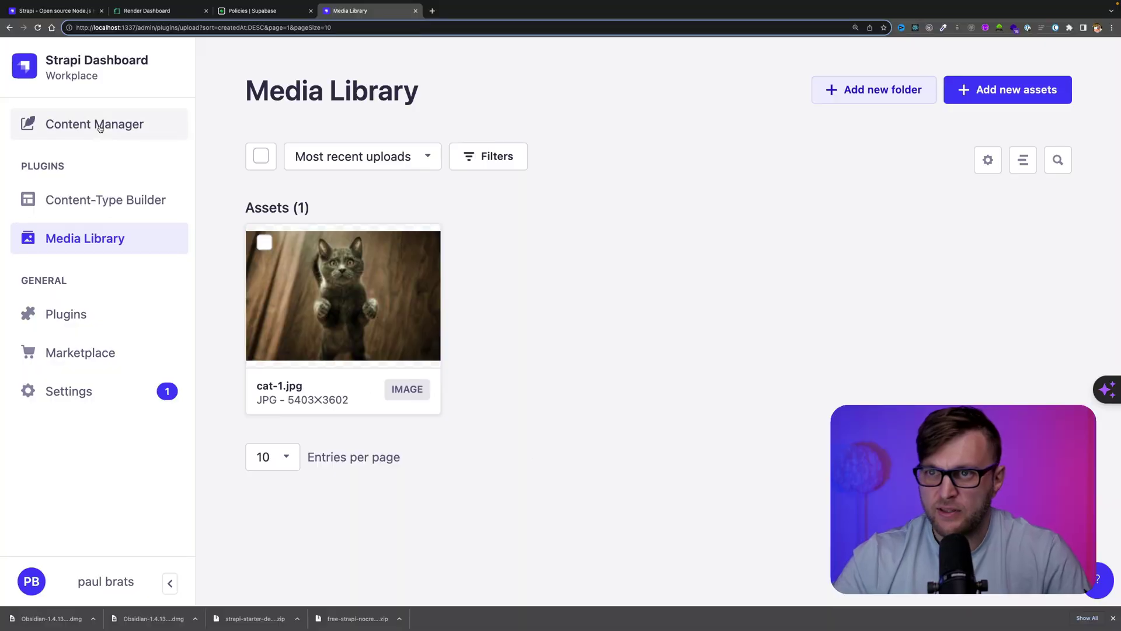
Open the first post entry, attach cat-1.jpg to its image field, and save
click(100, 126)
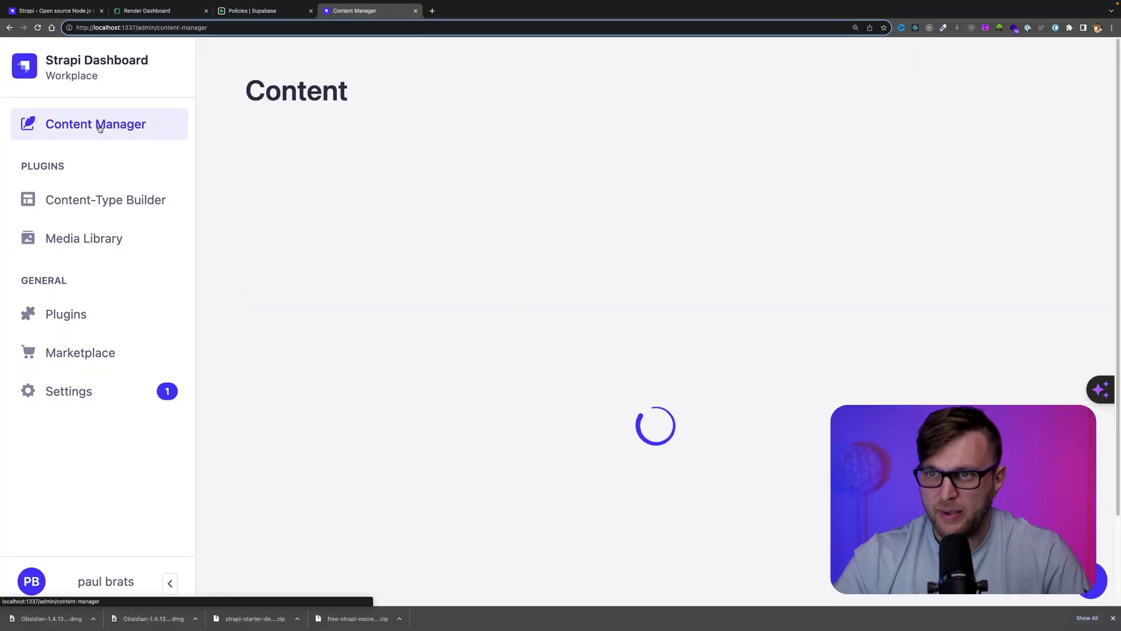
click(687, 306)
scroll(679, 314, down, 5)
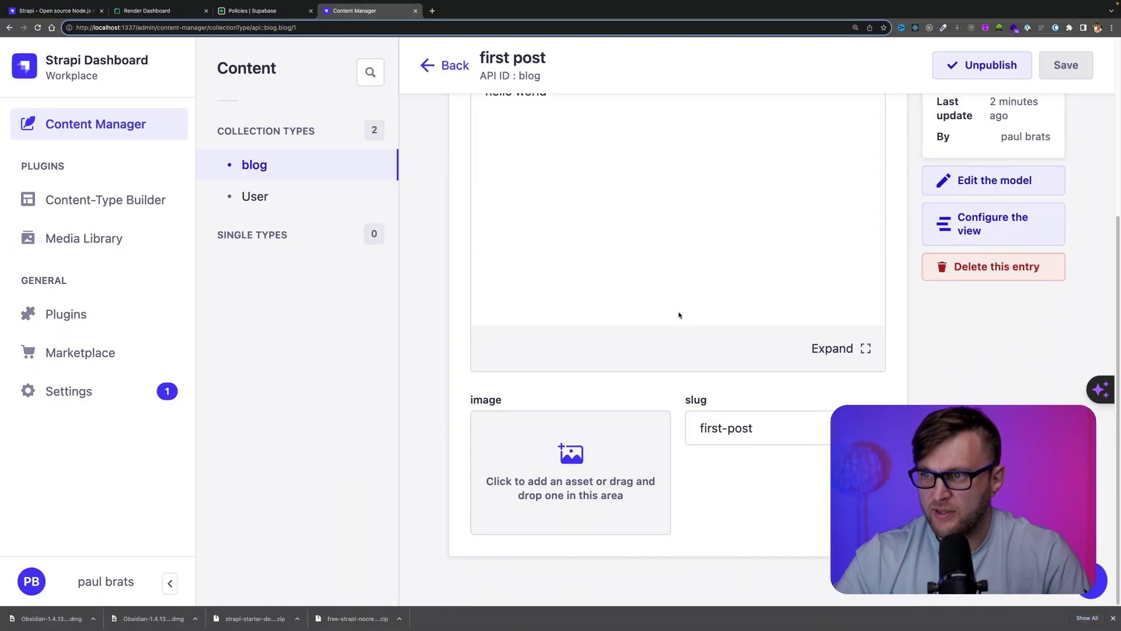
click(581, 481)
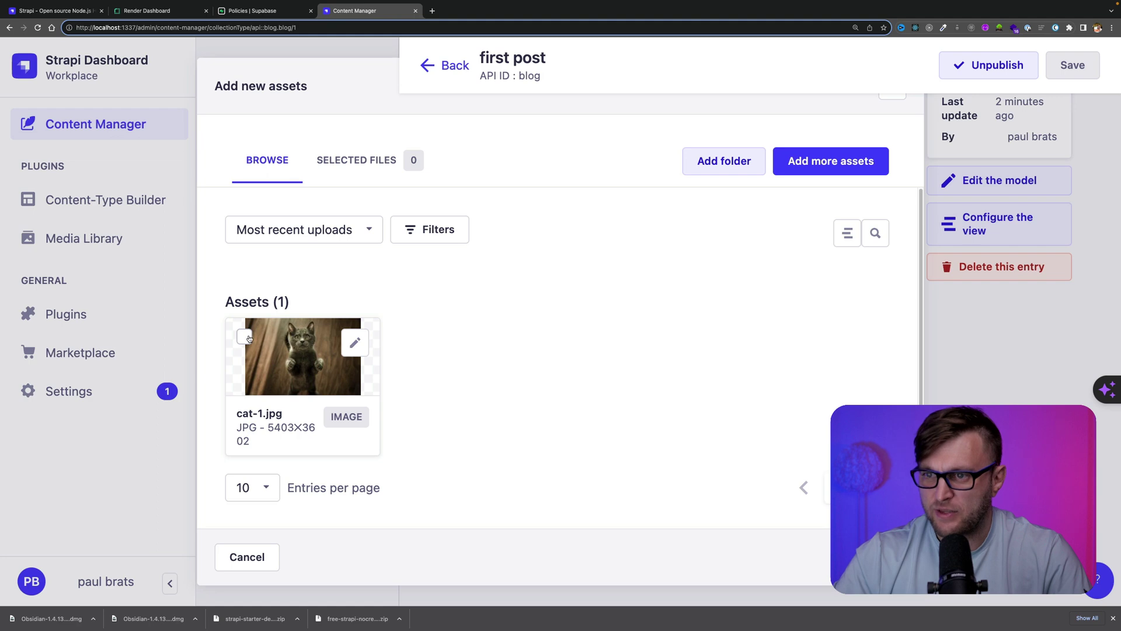
click(244, 337)
click(864, 556)
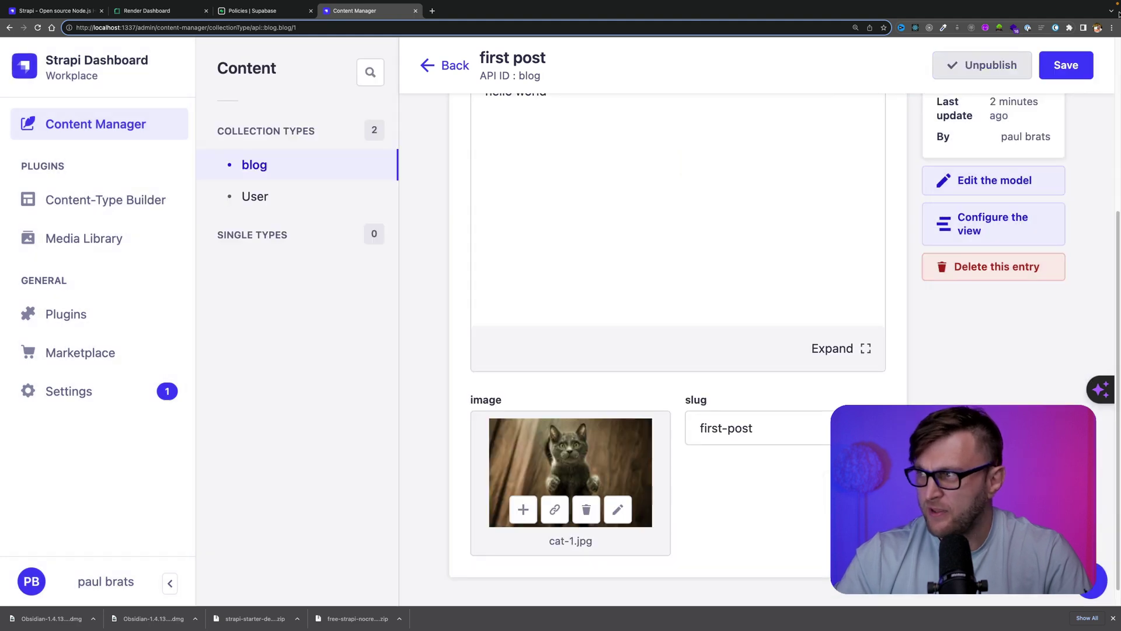
click(1072, 65)
click(255, 17)
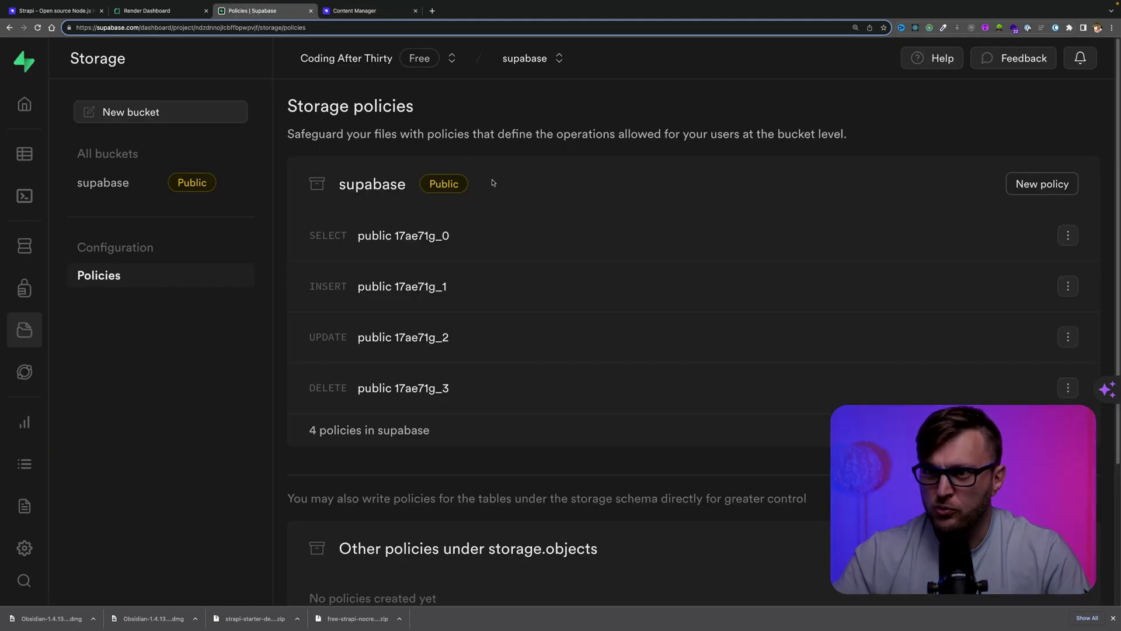
Open the supabase bucket's files folder and preview the stored cat-1.jpg
click(108, 179)
click(332, 147)
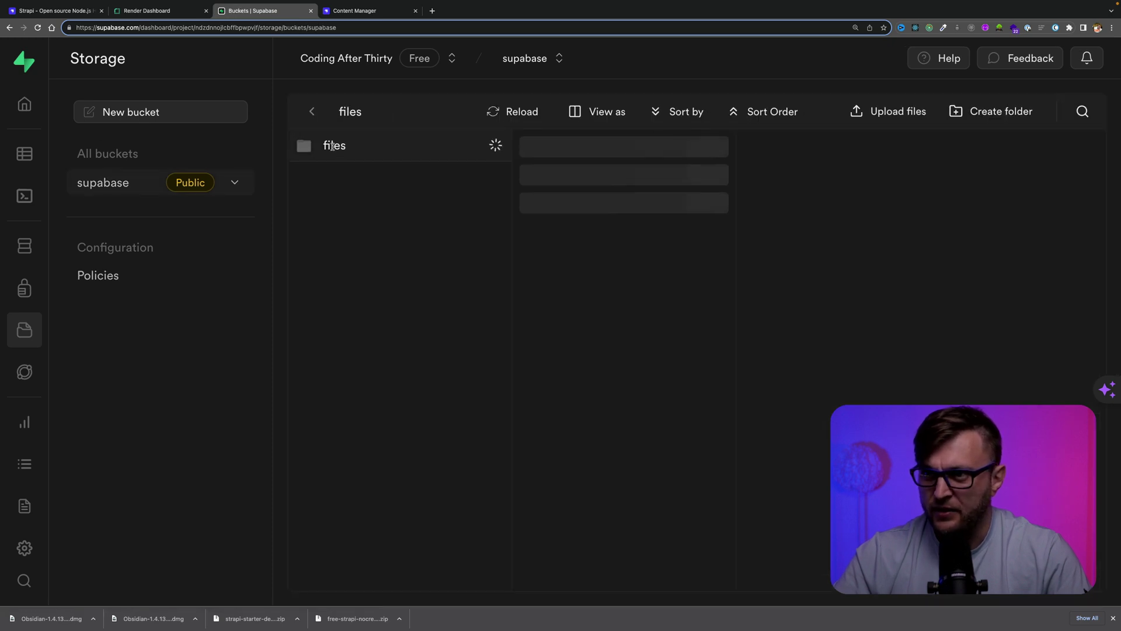
click(613, 146)
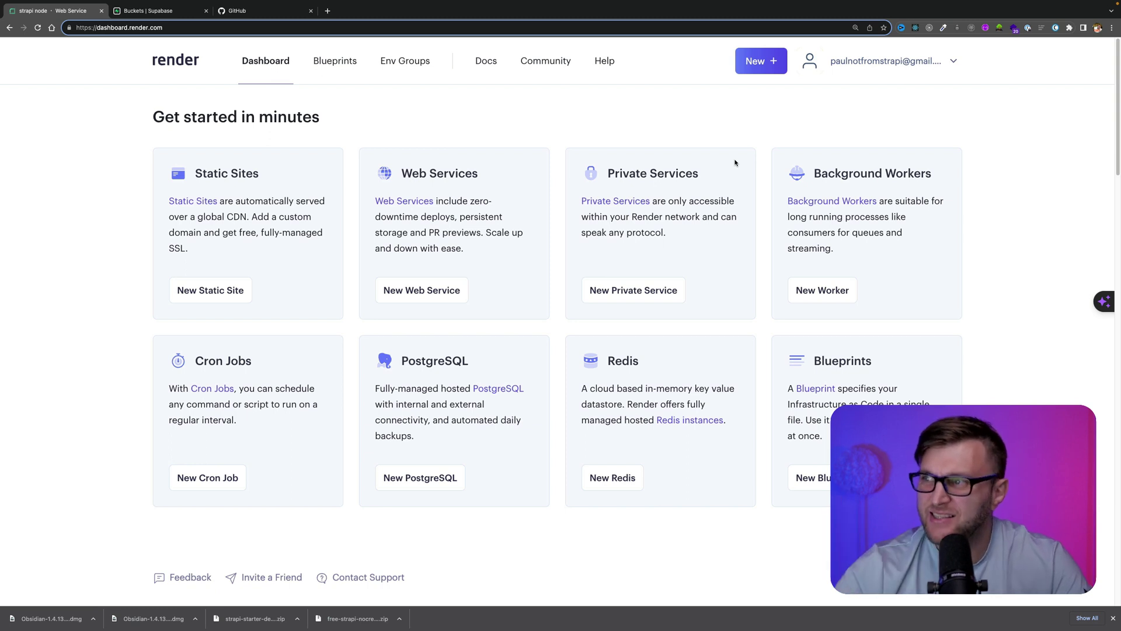
Start a new Render Web Service from the New + menu, then move over to GitHub
click(757, 68)
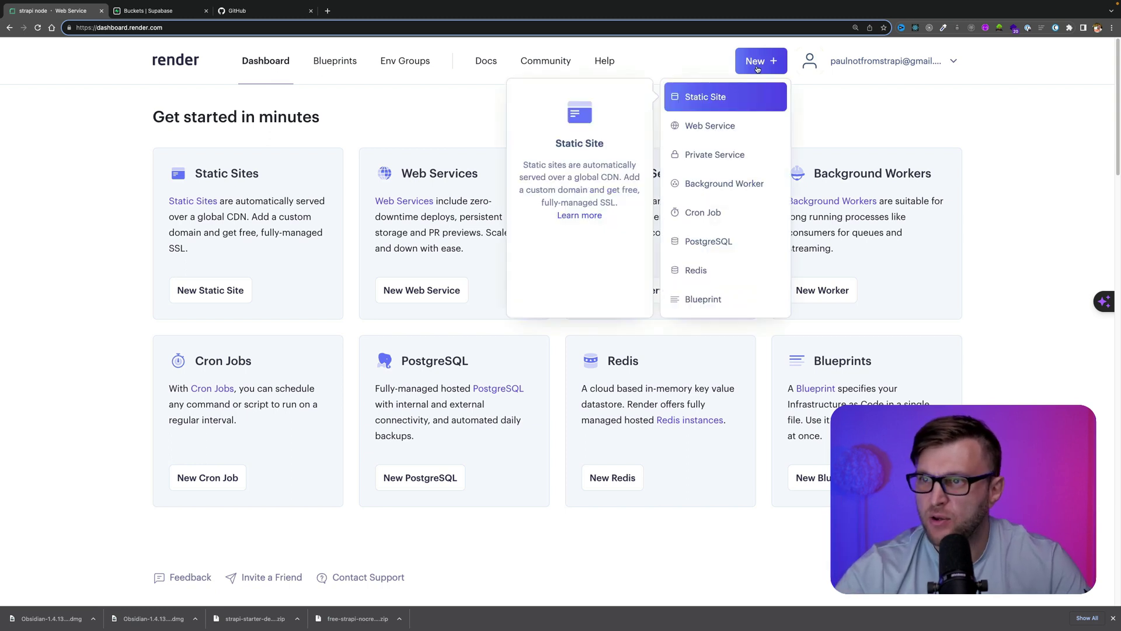
click(716, 139)
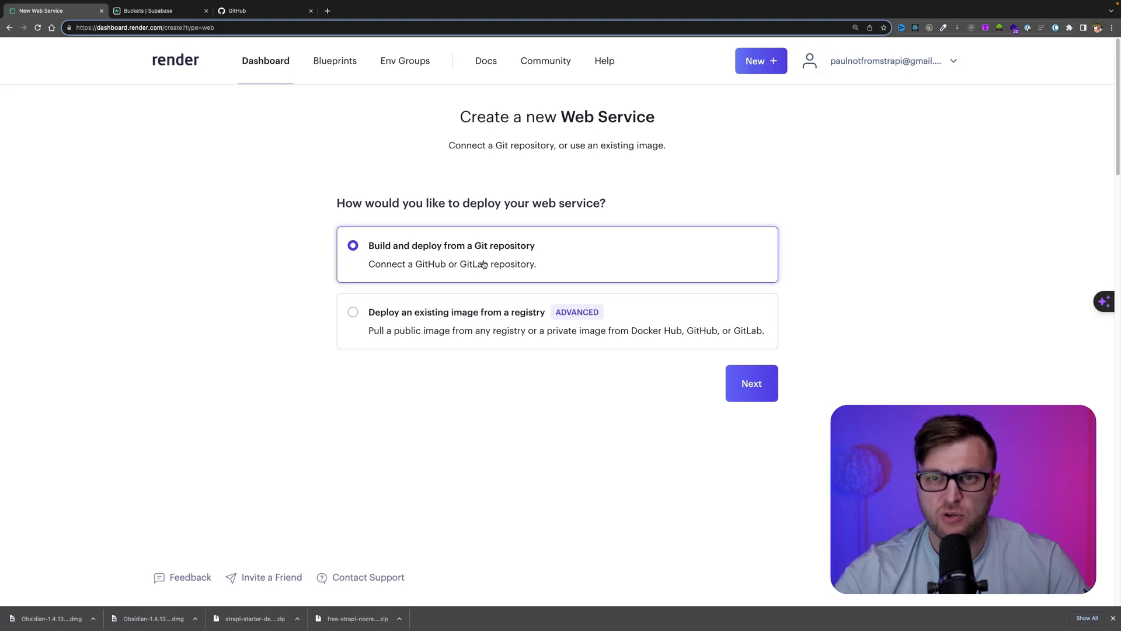
click(261, 13)
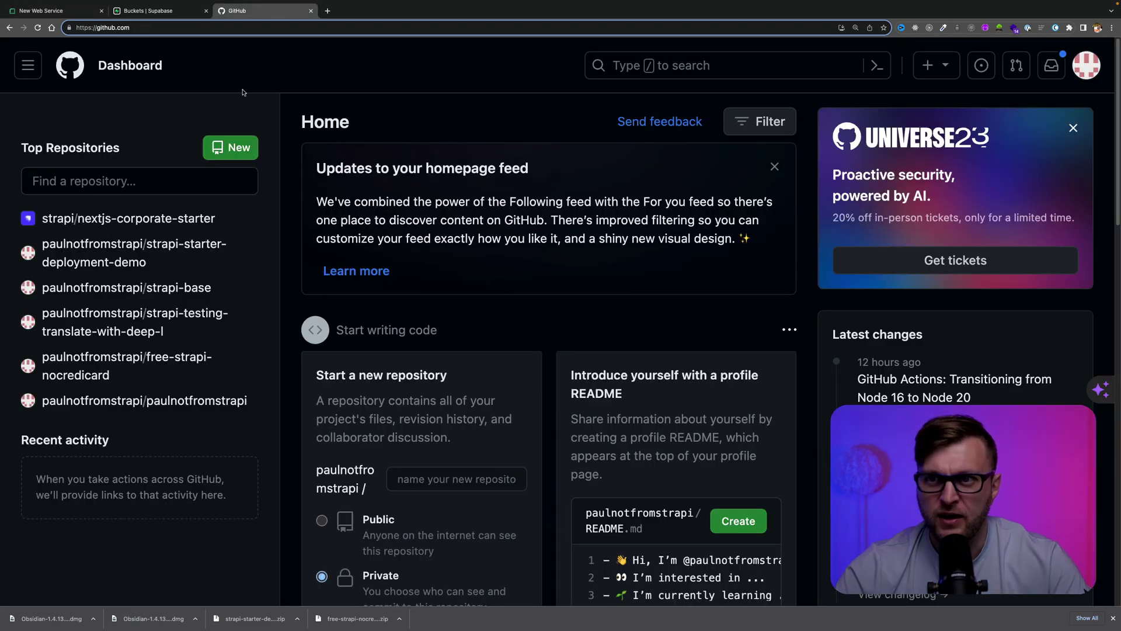
Create a new public GitHub repository named test-deploy-strapi-base
click(228, 148)
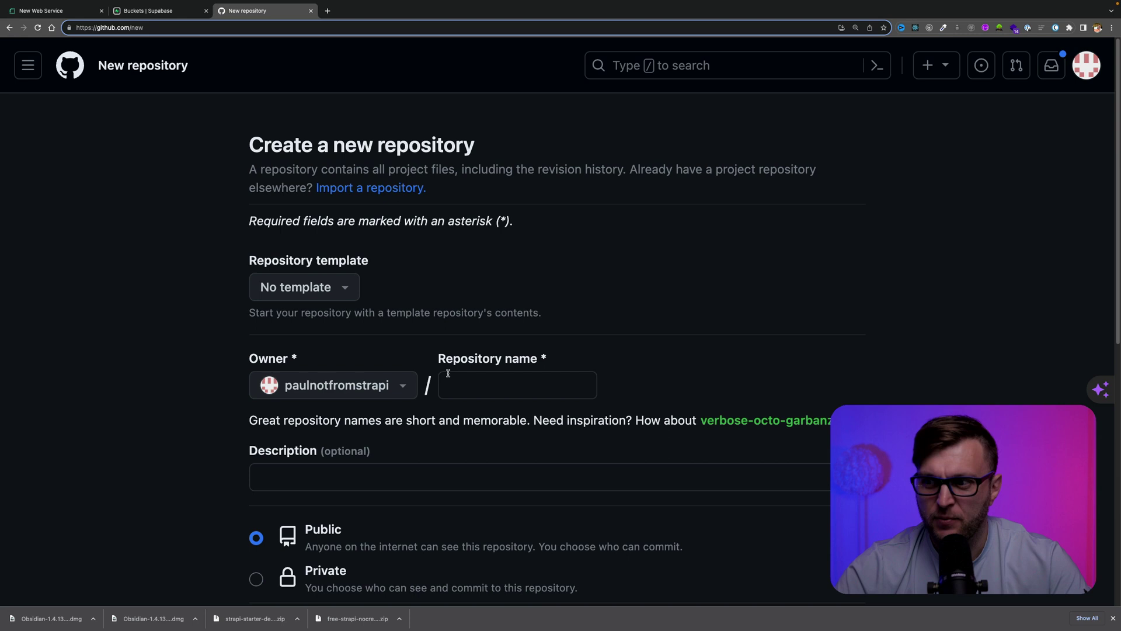
click(456, 384)
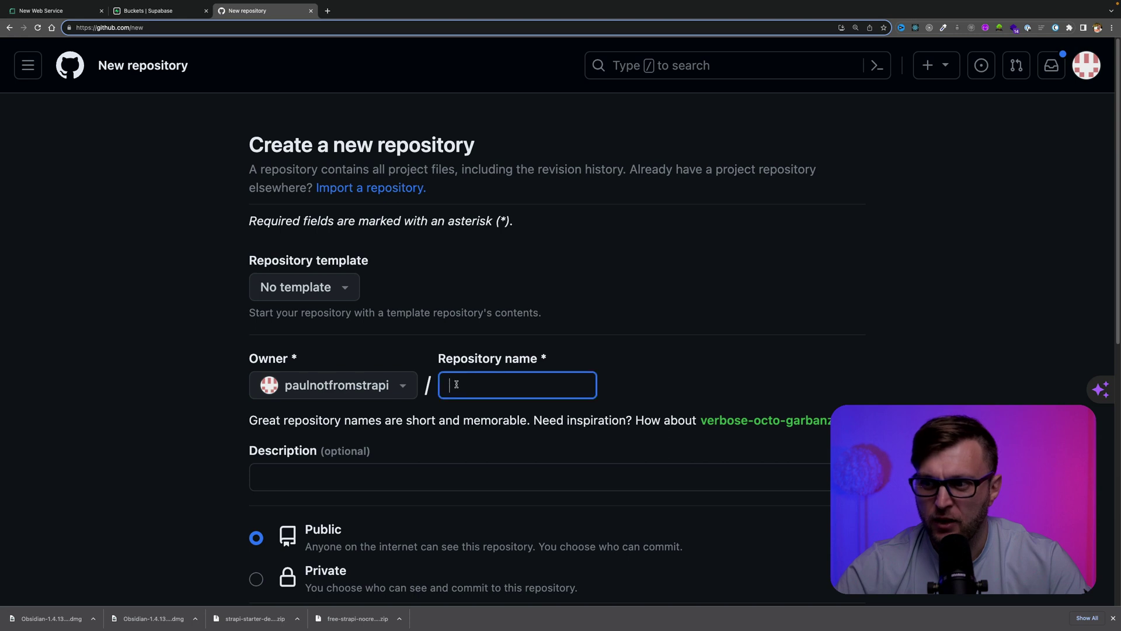
text(test-dep)
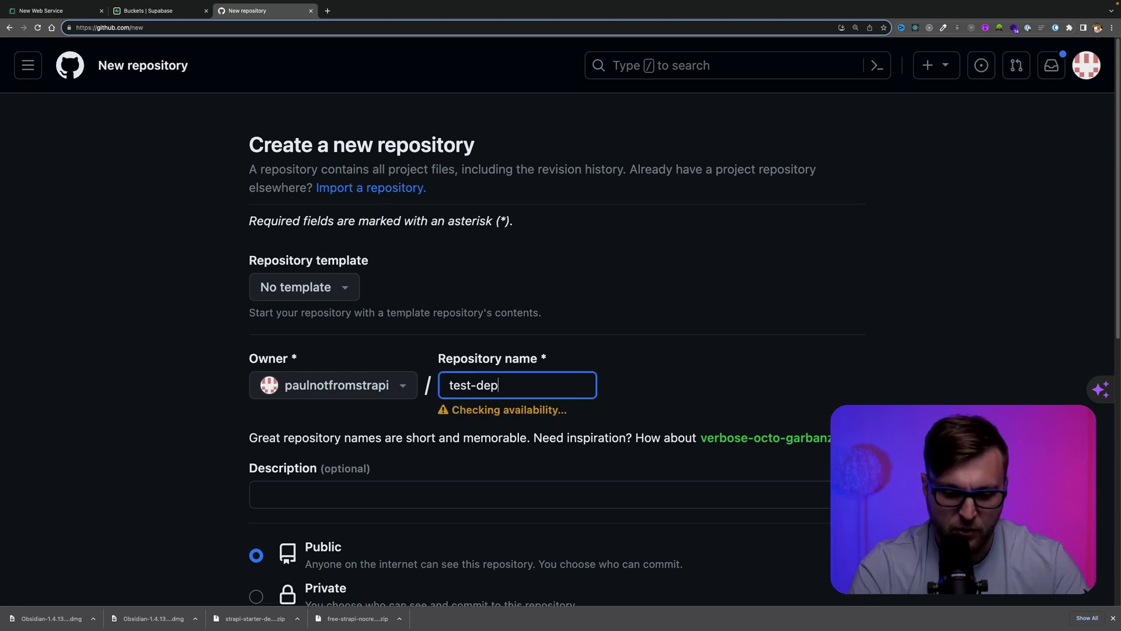
text(loy-strapi-)
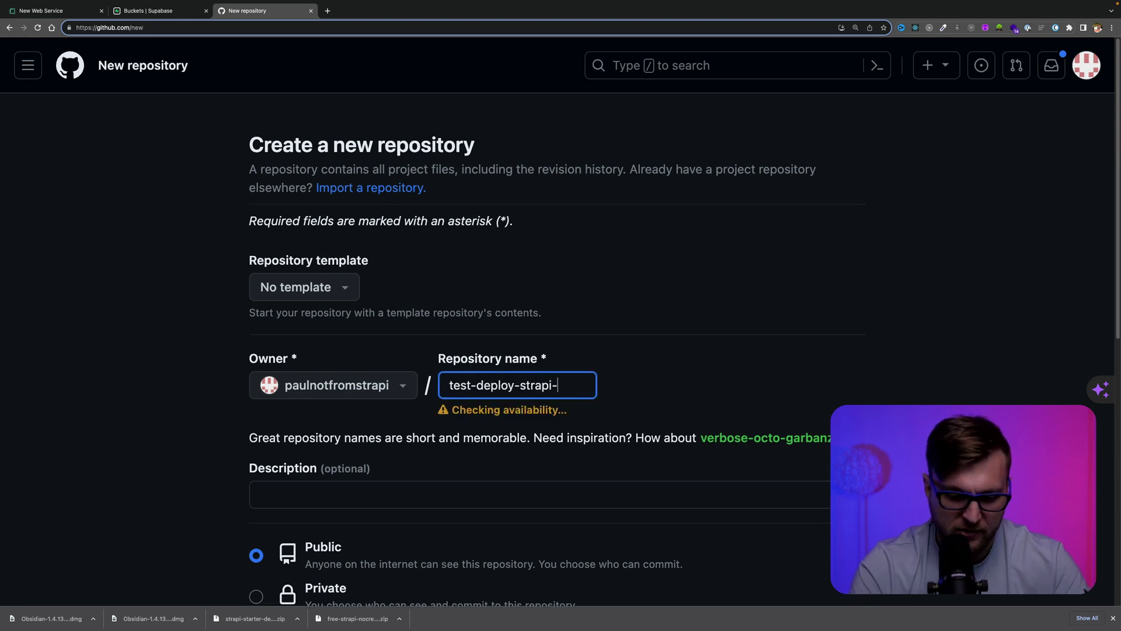
scroll(541, 422, down, 10)
click(790, 458)
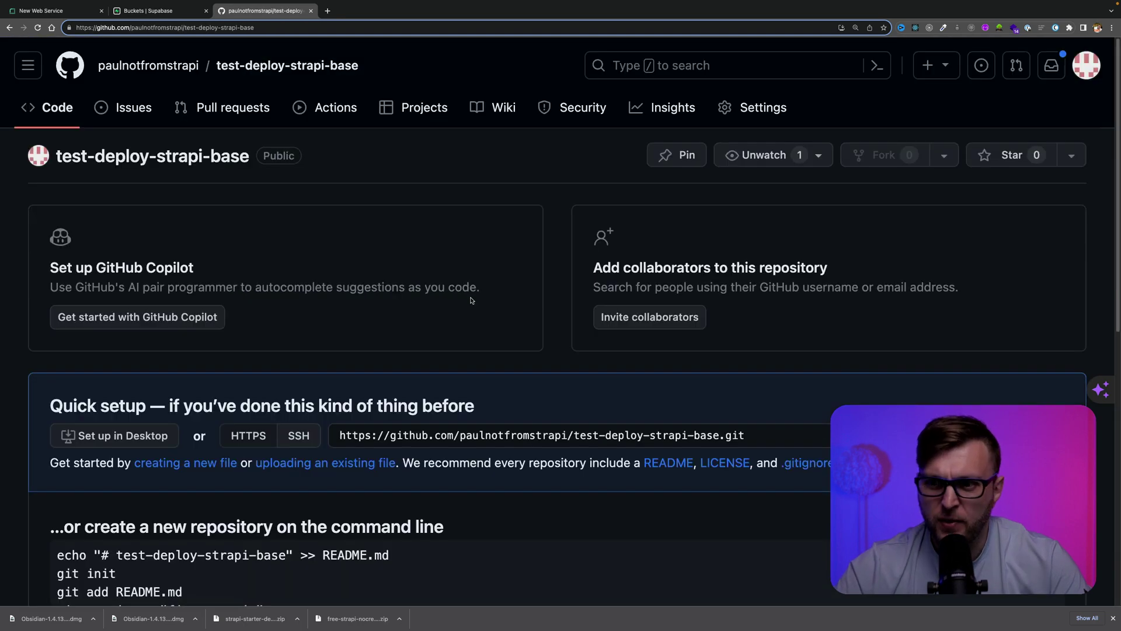
Copy the repository's command-line setup commands and go to the project terminal
scroll(471, 300, down, 7)
drag(237, 275, 61, 175)
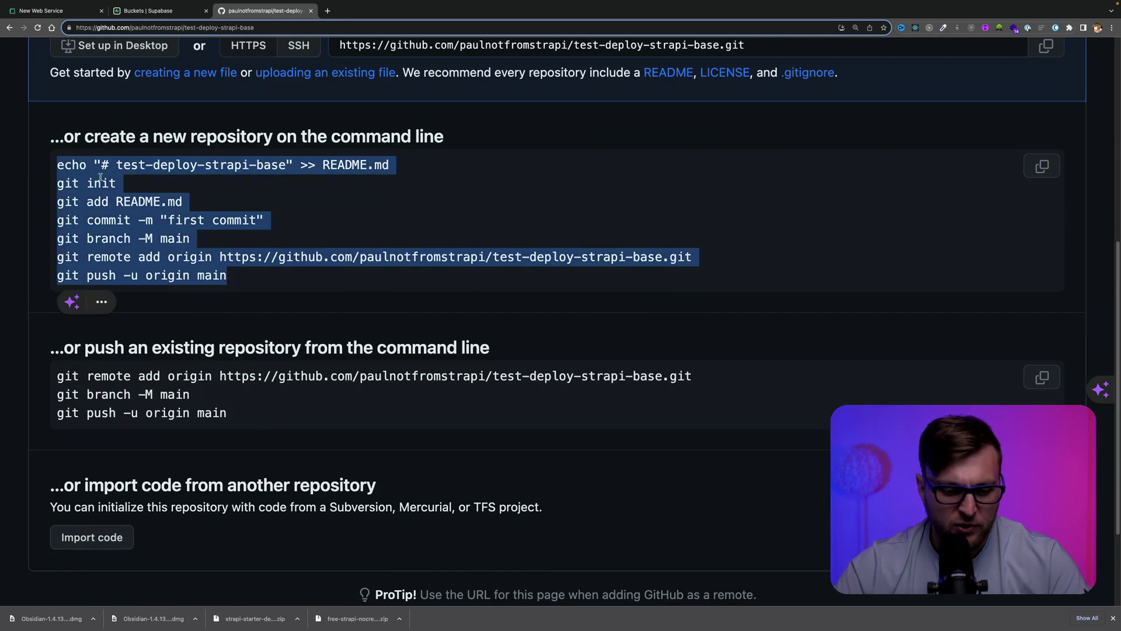
key(ctrl+Right)
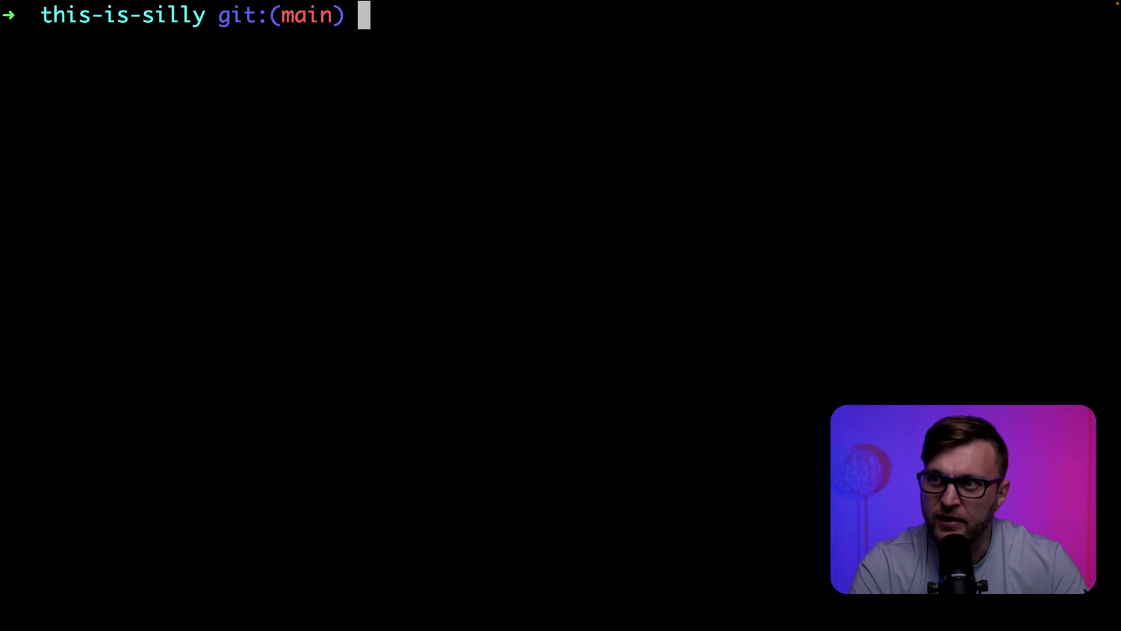
Delete the old .git history with rm -rf .git and run GitHub's pasted setup commands
text(rm -rf )
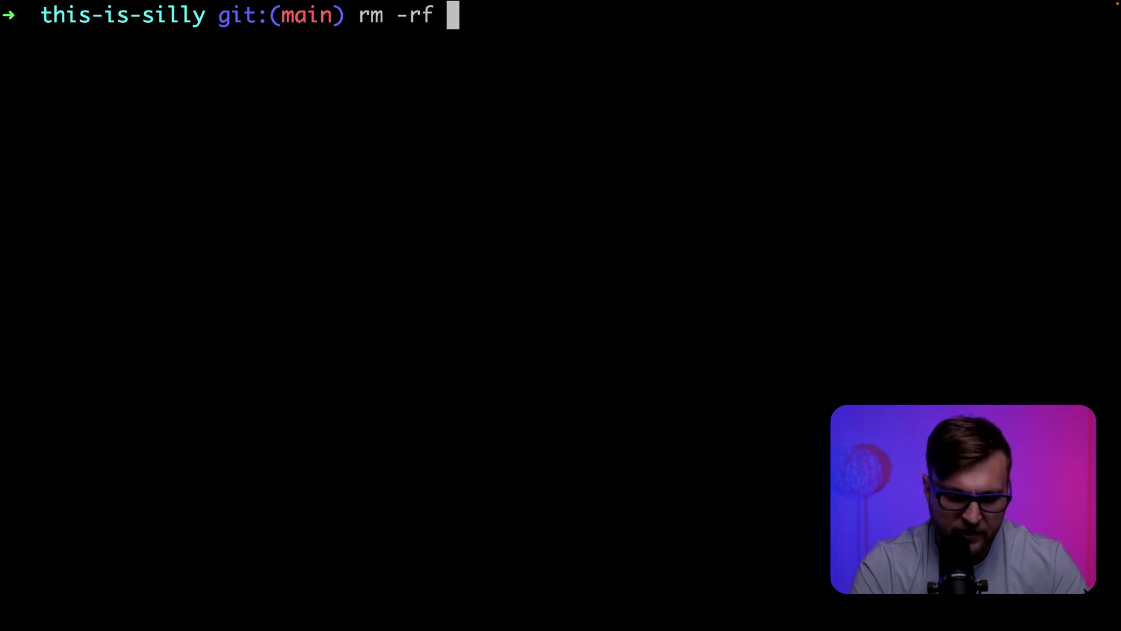
text(.git)
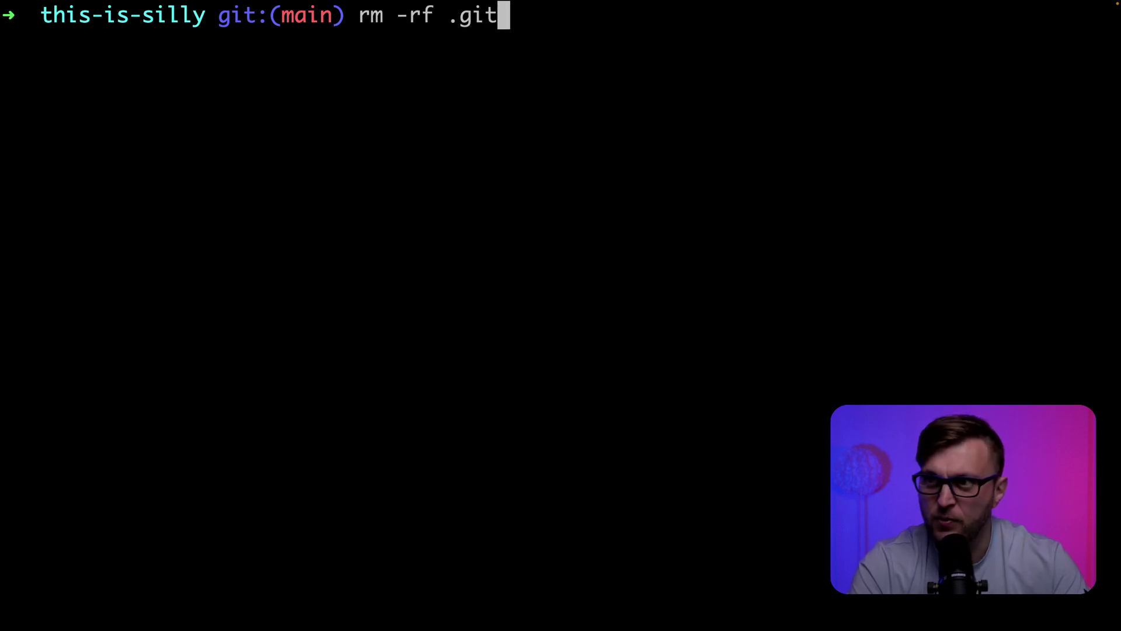
key(Return)
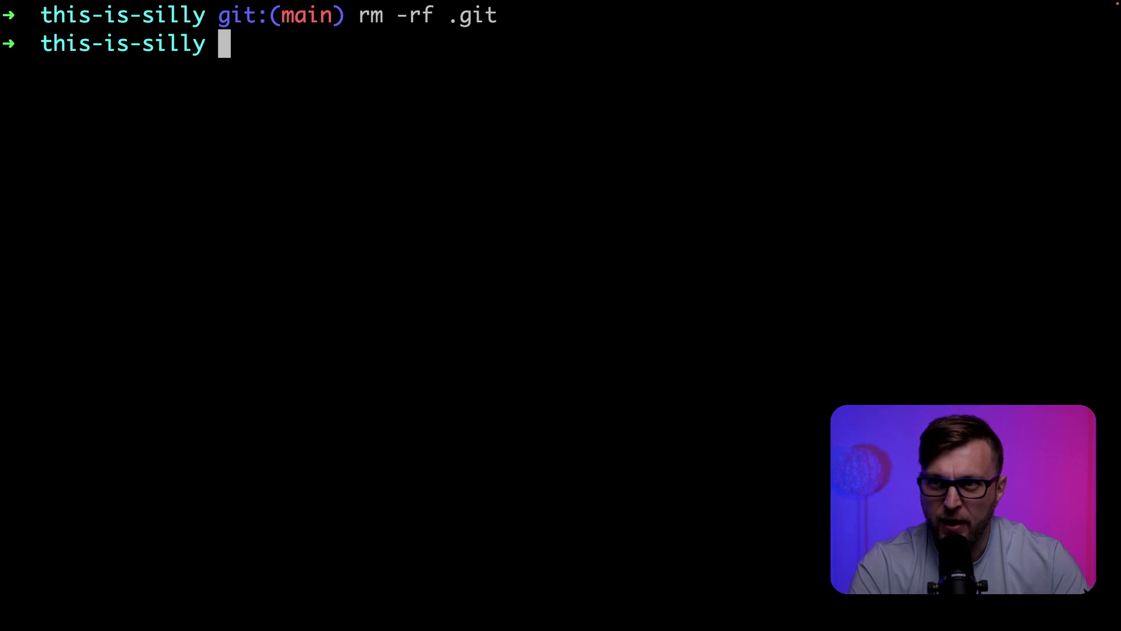
text(echo "# test-deploy-strapi-base" >> README.md git init git add README.md git commit -m "first commit" git branch -M main git remote add origin https://github.com/paulnotfromstrapi/test-deploy-strapi-base.git git push -u origin main)
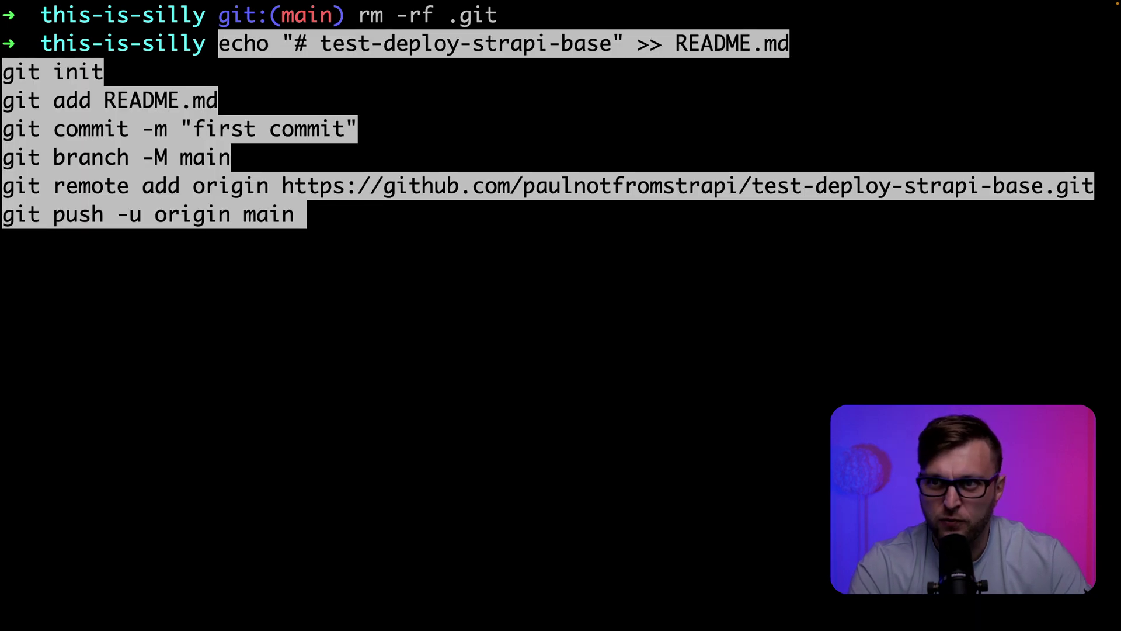
key(Return)
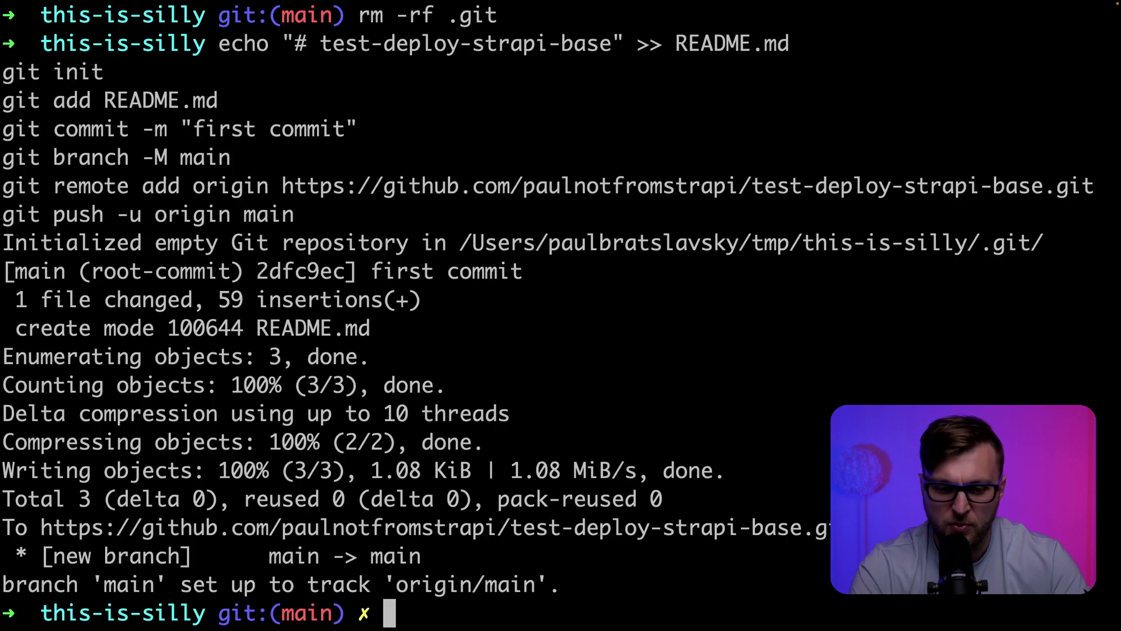
Stage all files, check status, commit as "initial commit" and push to GitHub
text(git add .)
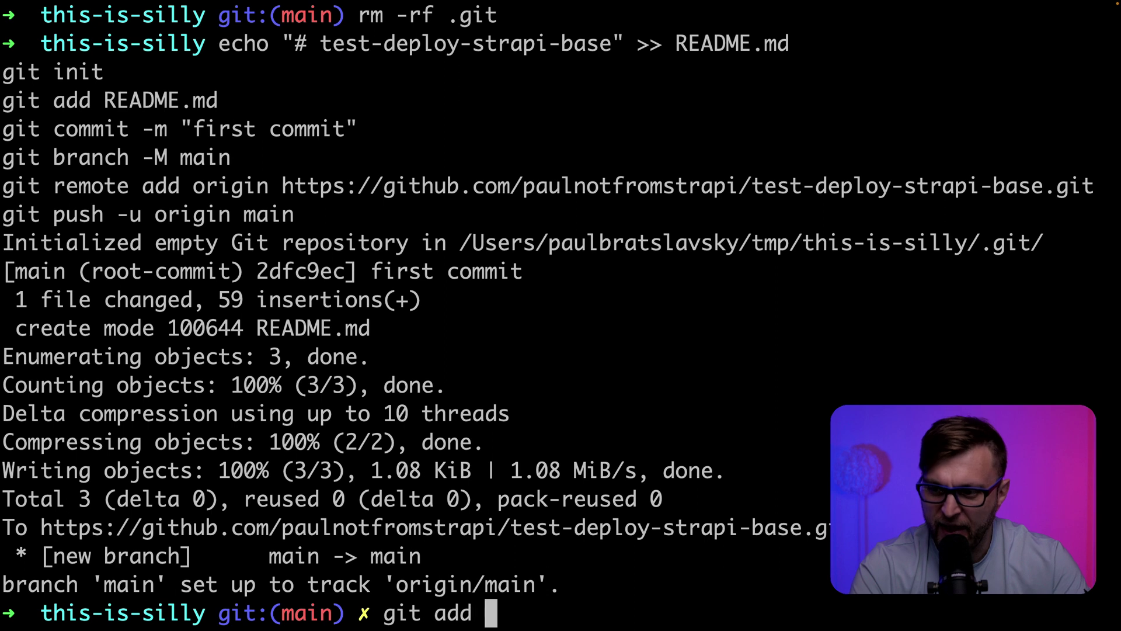
key(Return)
text(git status)
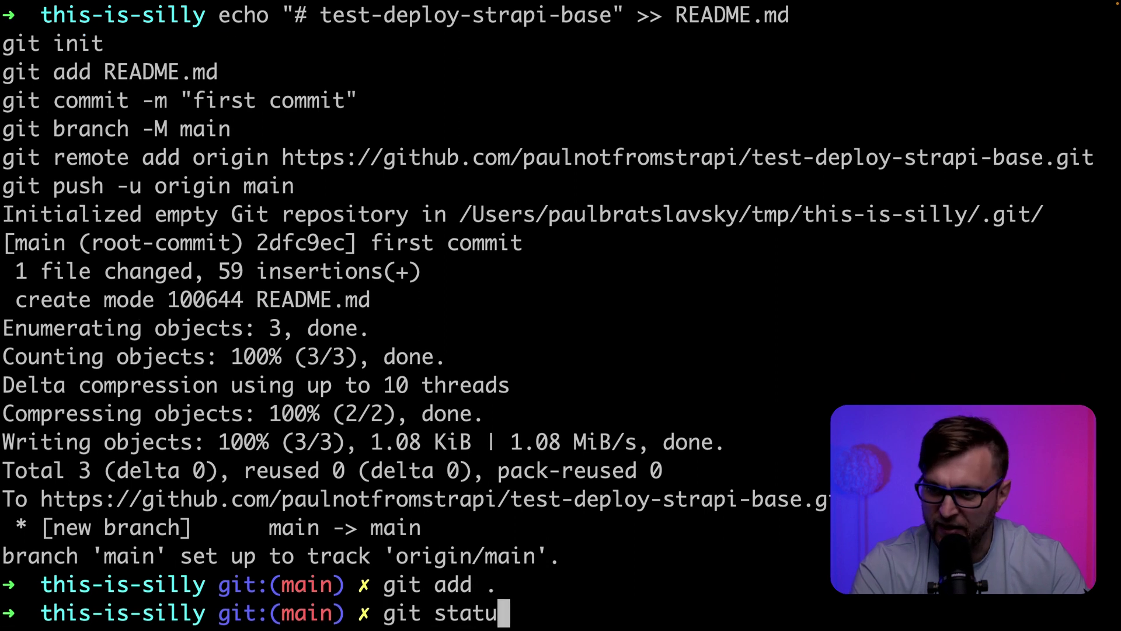
key(Return)
text(git comm)
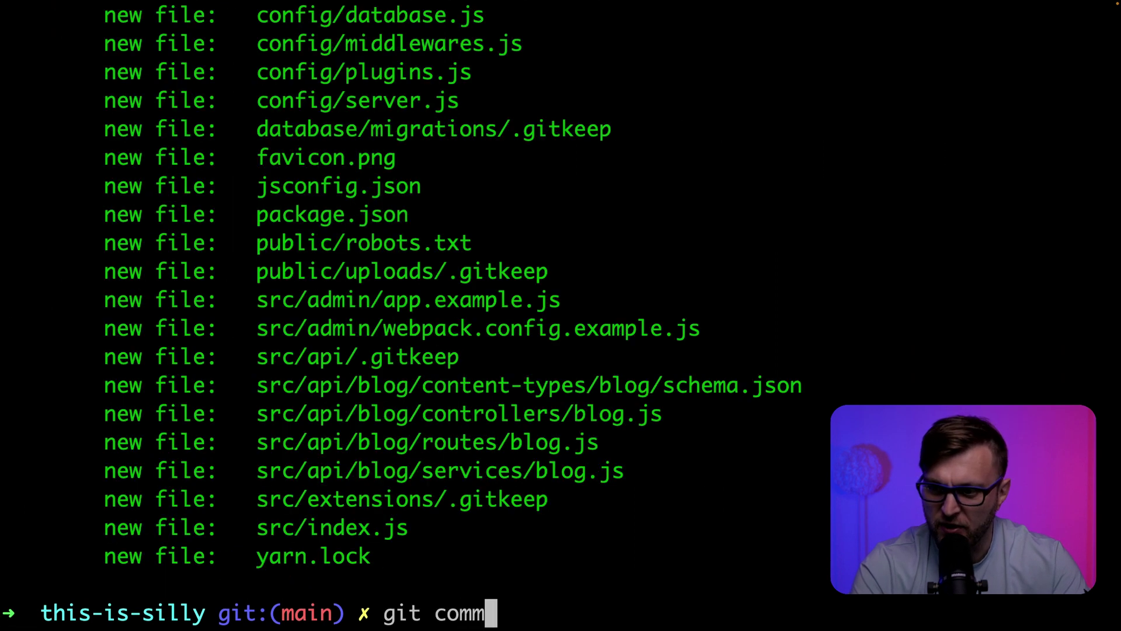
text(it -m "in)
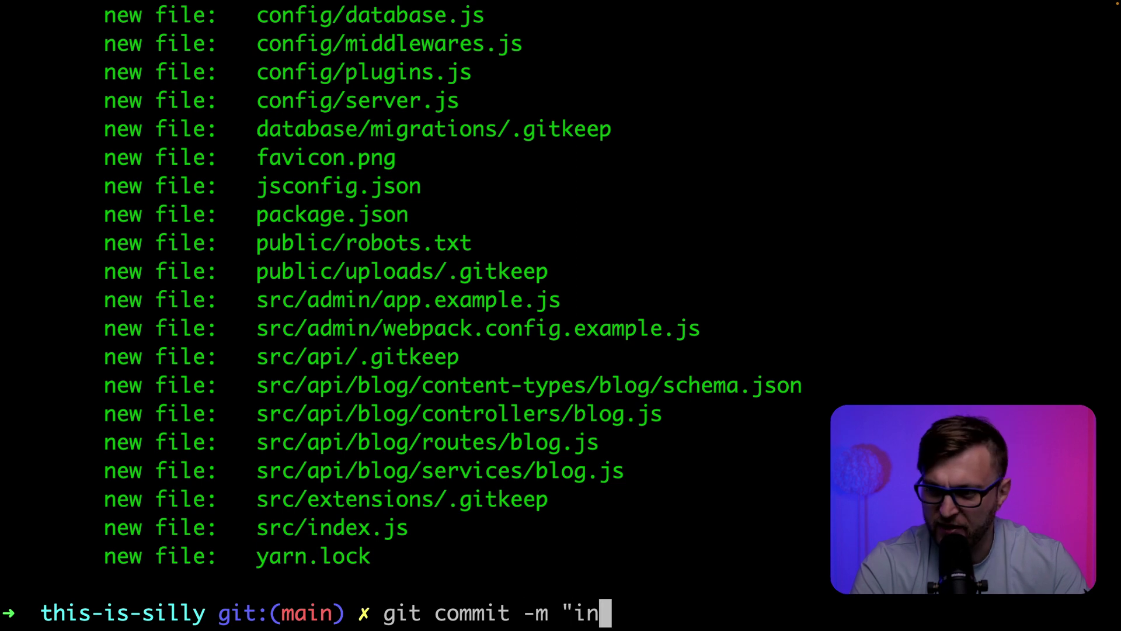
text(itial commit")
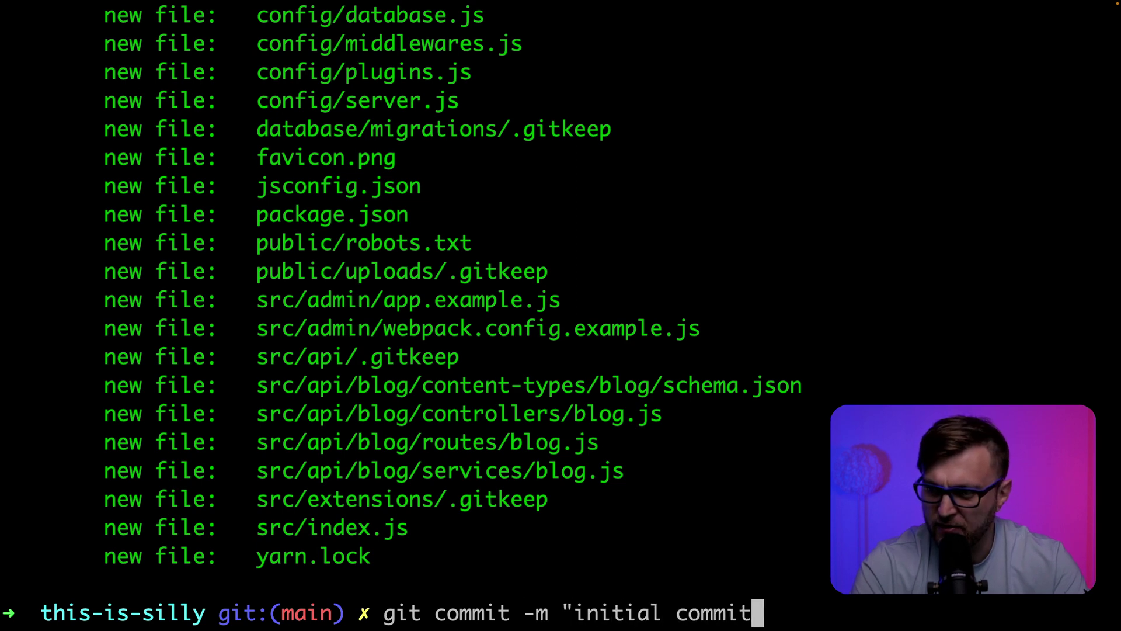
key(Return)
text(git push)
key(Return)
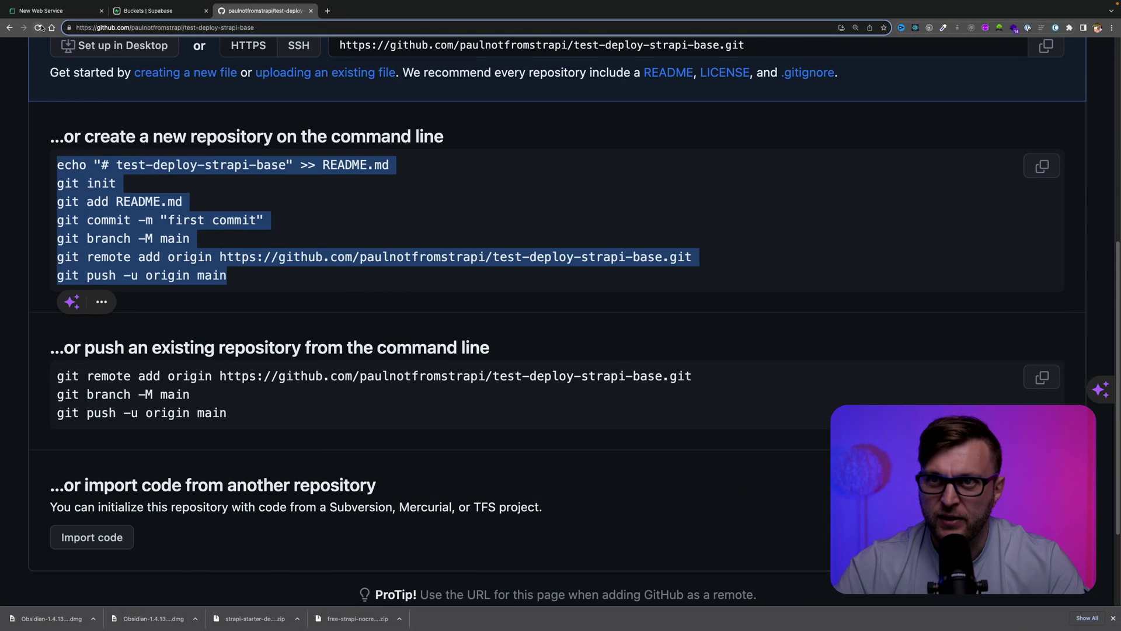
Reload the test-deploy-strapi-base page to confirm the pushed files and select its name
click(38, 27)
scroll(426, 383, up, 10)
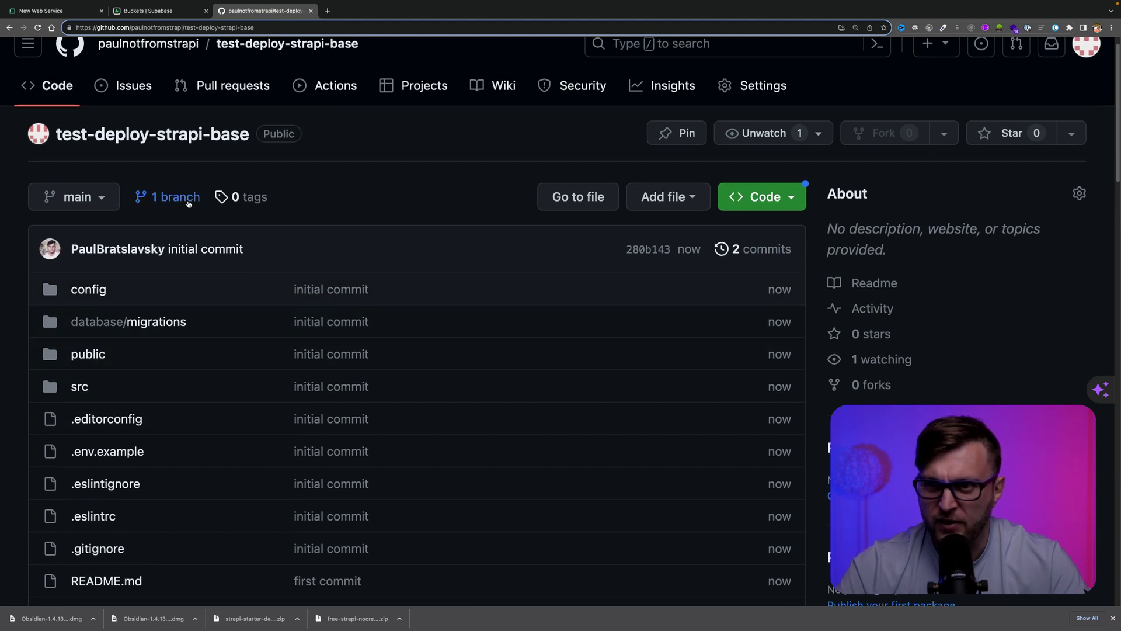
drag(59, 121, 252, 136)
Build the Render web service from a Git repository, connecting test-deploy-strapi-base
click(49, 8)
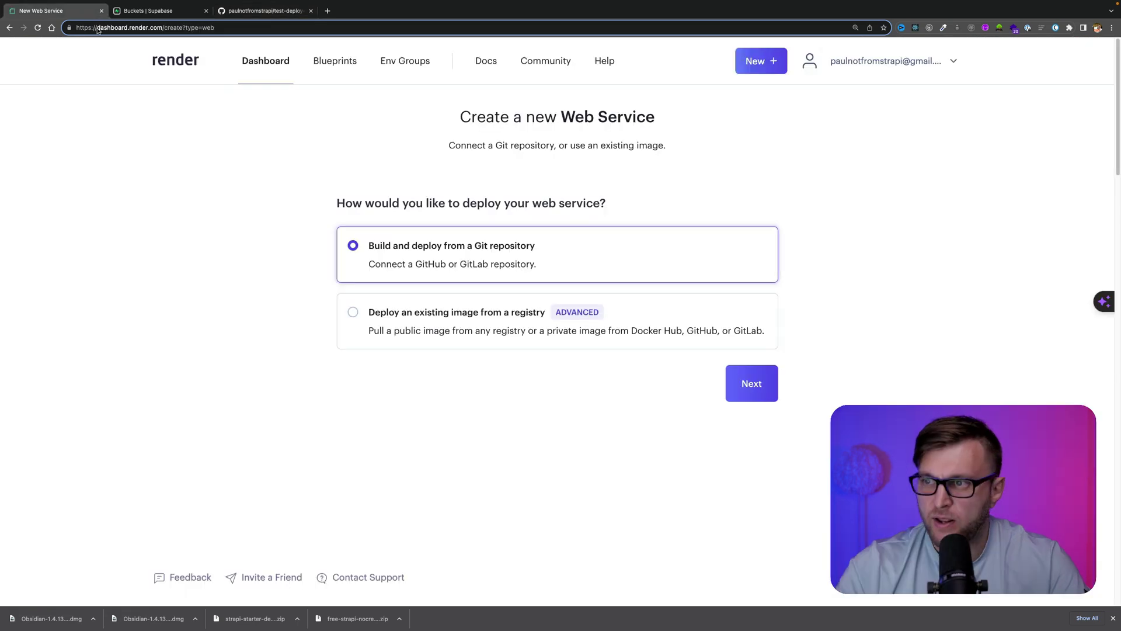
click(751, 387)
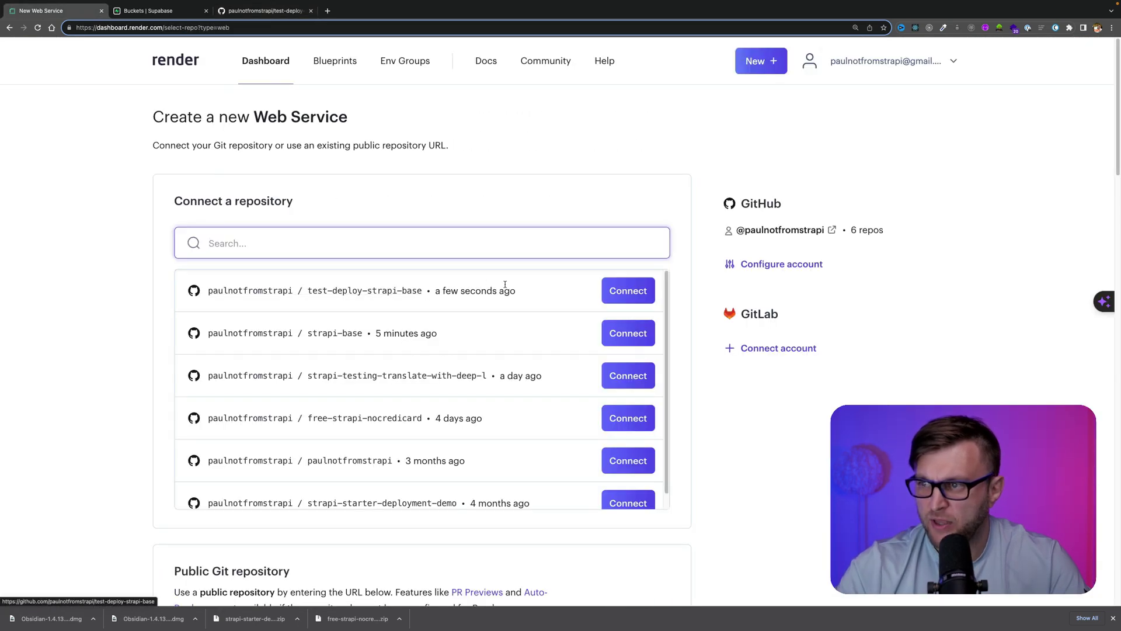
click(622, 295)
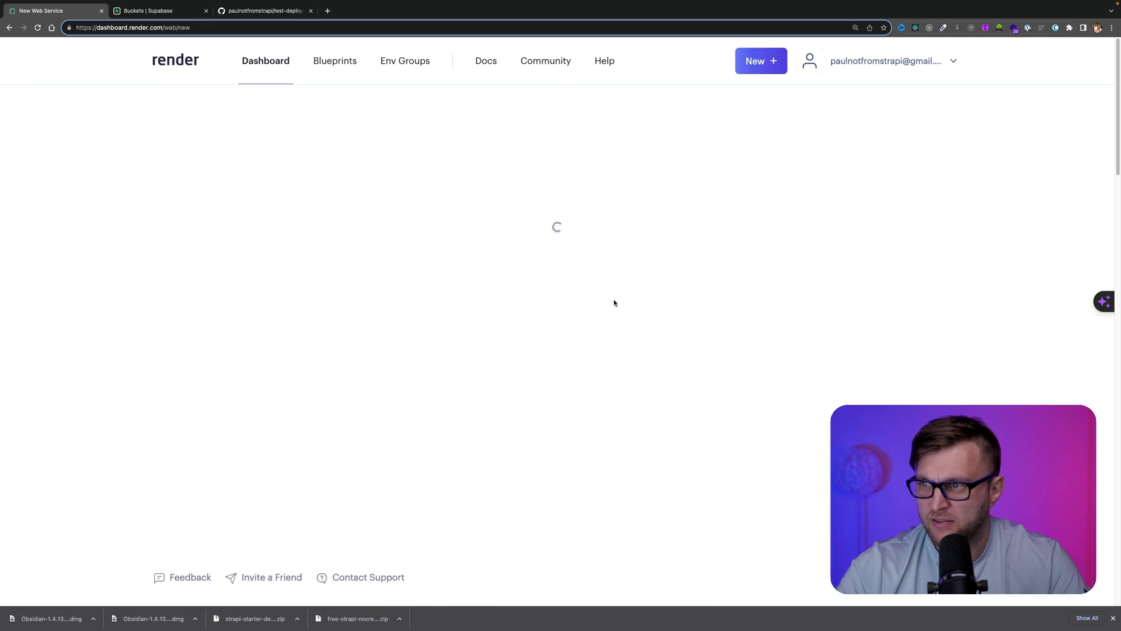
Name the web service 'test' and expand its Advanced settings
click(475, 201)
text(test)
scroll(460, 261, down, 1)
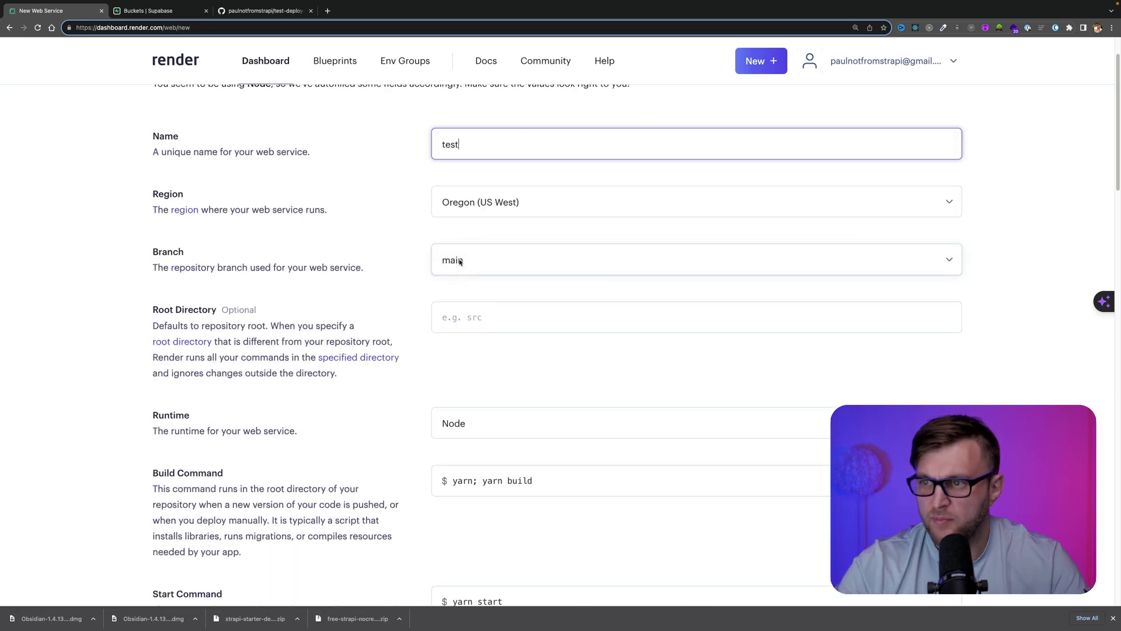
scroll(489, 304, down, 6)
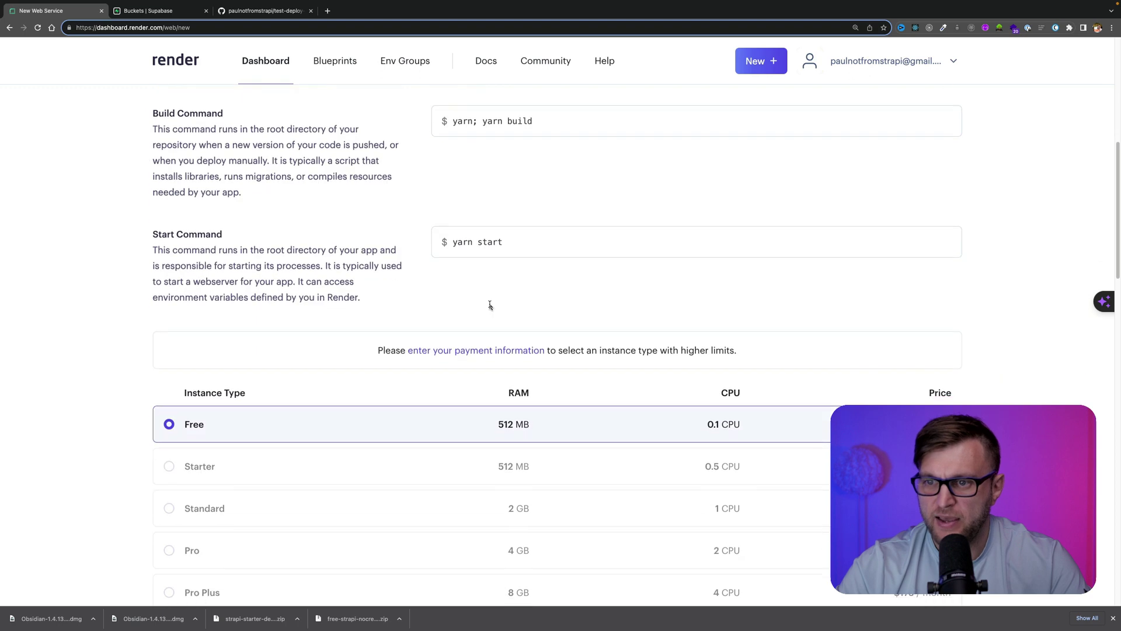
scroll(490, 305, down, 1)
scroll(438, 361, down, 5)
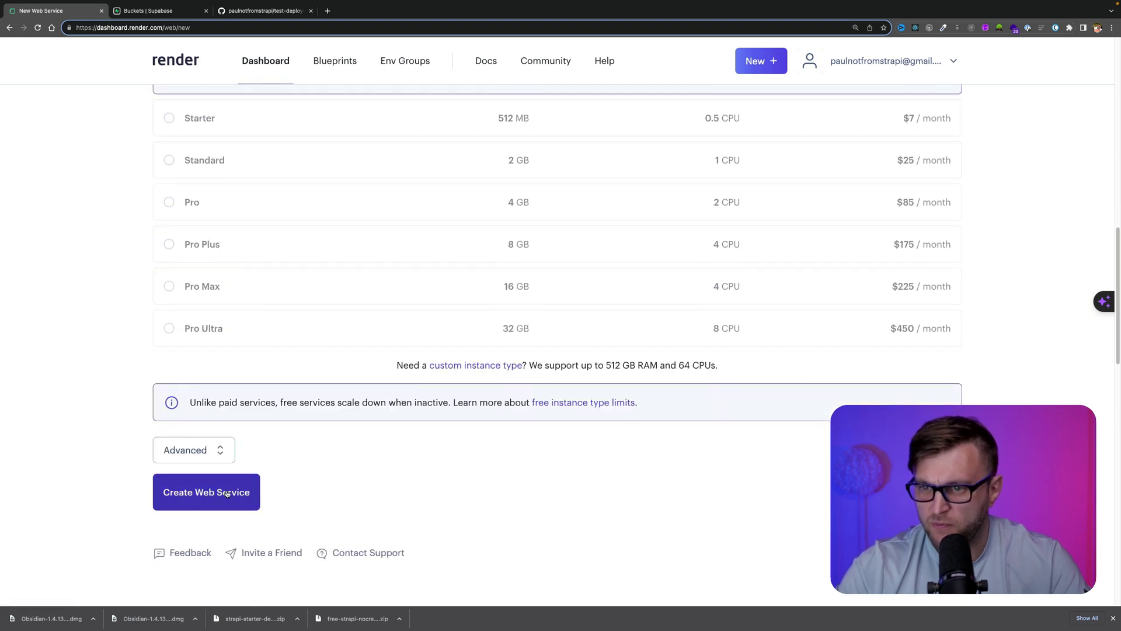
click(193, 459)
scroll(327, 467, down, 5)
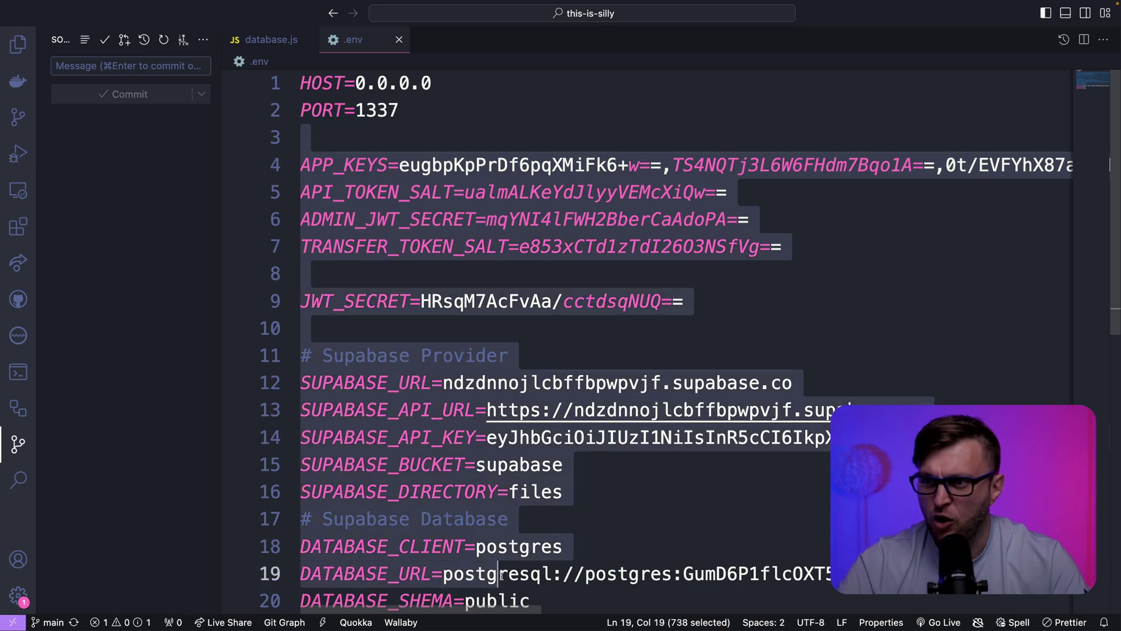
Review the .env file, selecting HOST/PORT and then the app secrets and Supabase variables
scroll(532, 512, down, 6)
scroll(532, 512, up, 5)
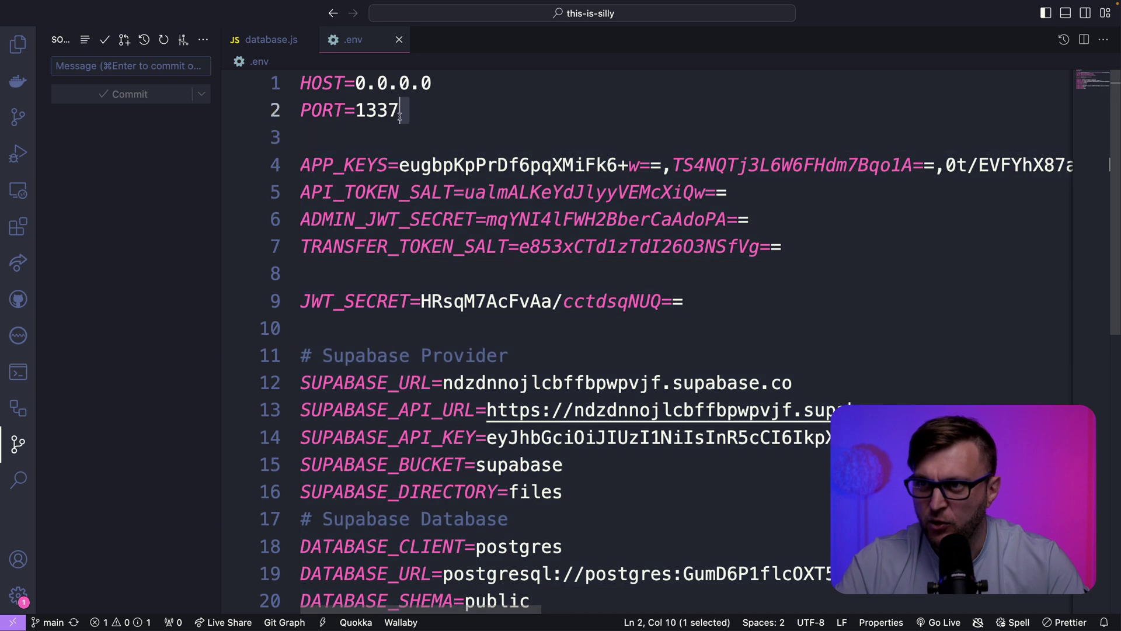
drag(409, 111, 287, 84)
click(336, 142)
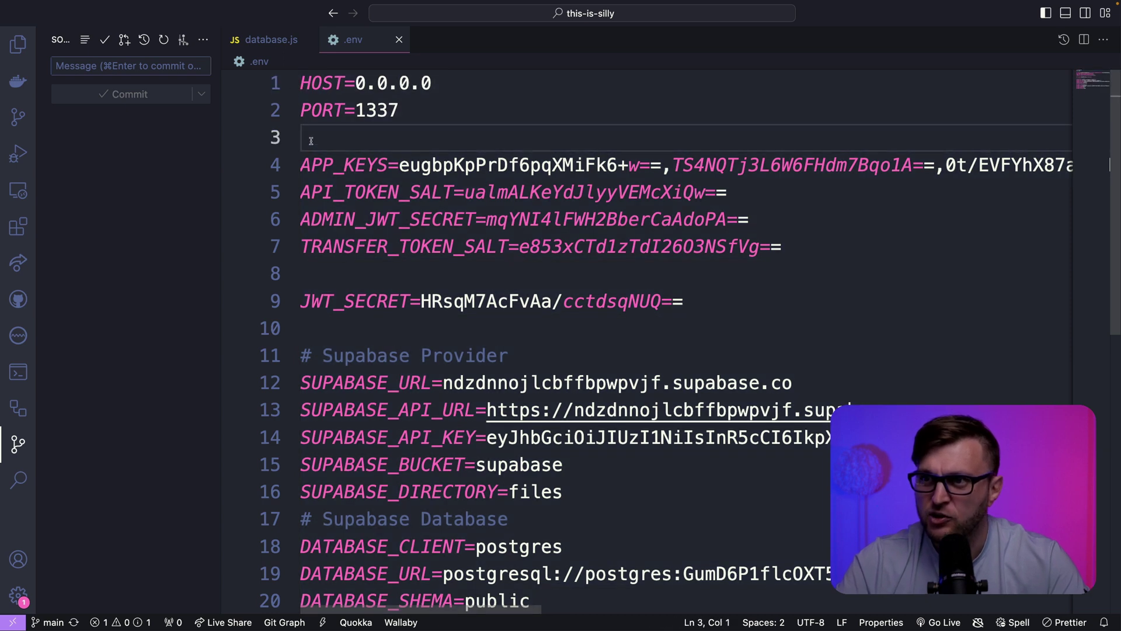
drag(310, 140, 536, 363)
scroll(538, 363, up, 5)
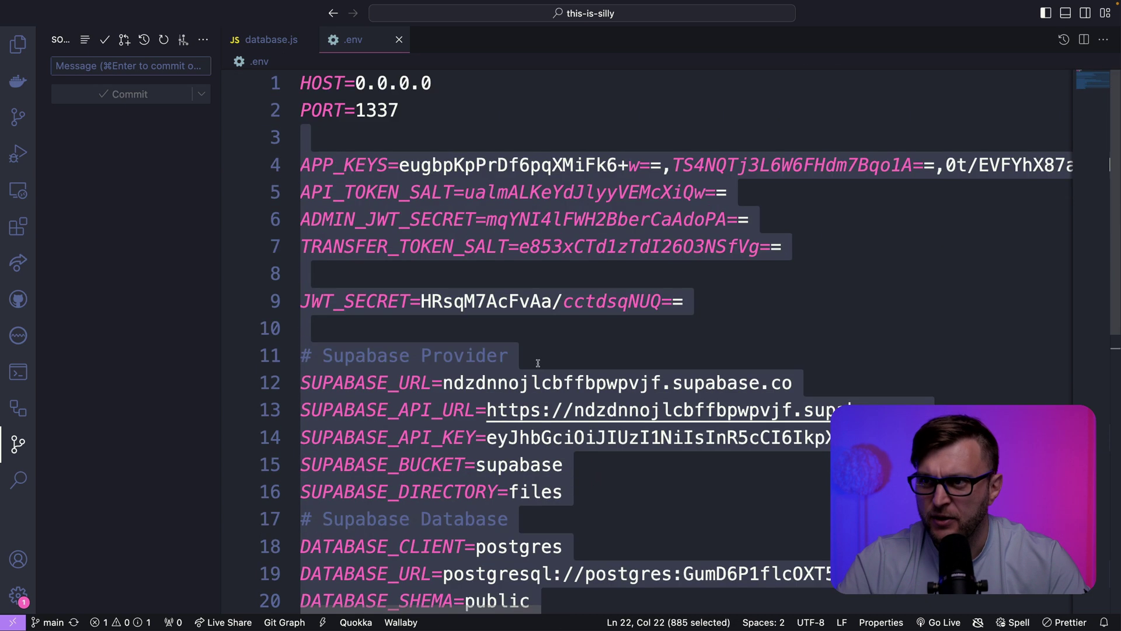
click(317, 128)
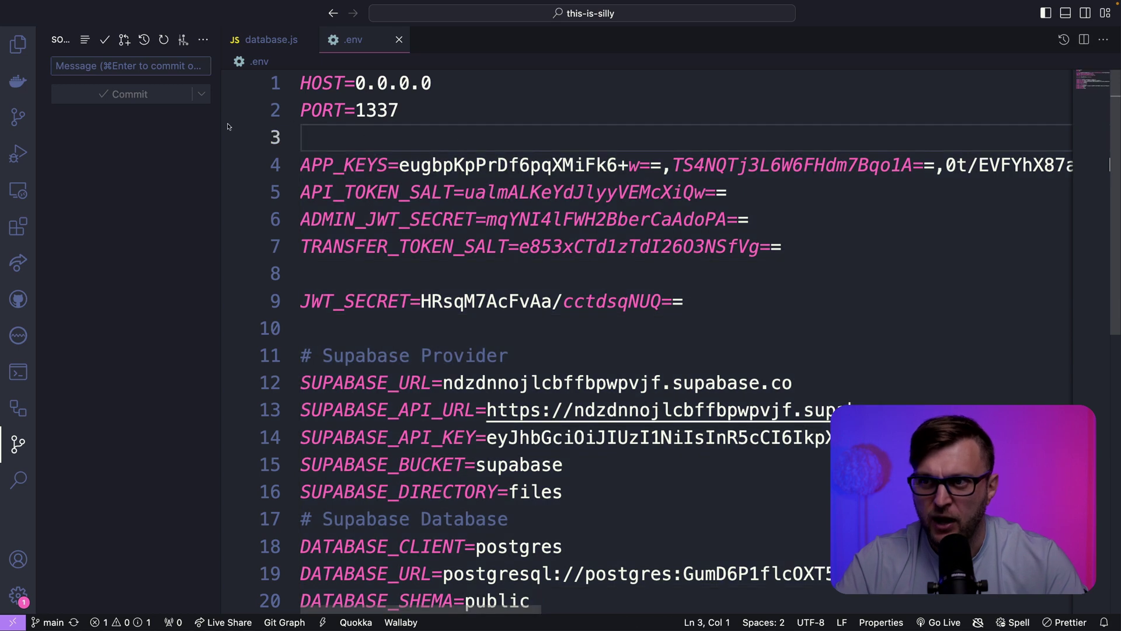